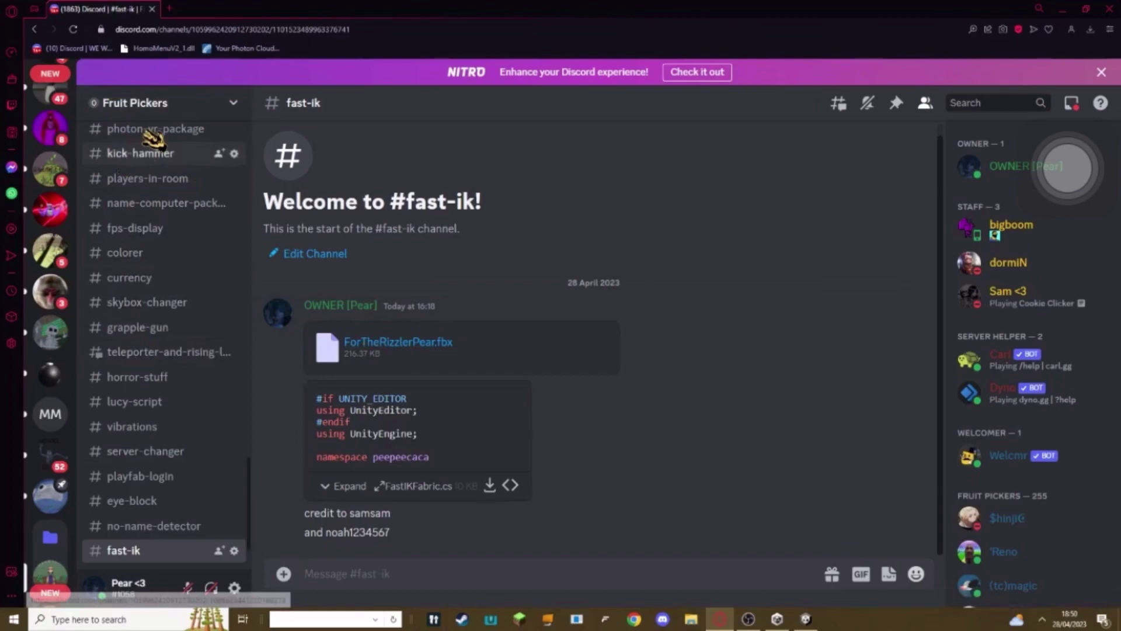
# Review the fast-ik channel's ForTheRizzlerPear.fbx and FastIKFabric.cs attachments and the credits beneath them.
pyautogui.scroll(5, 134, 222)
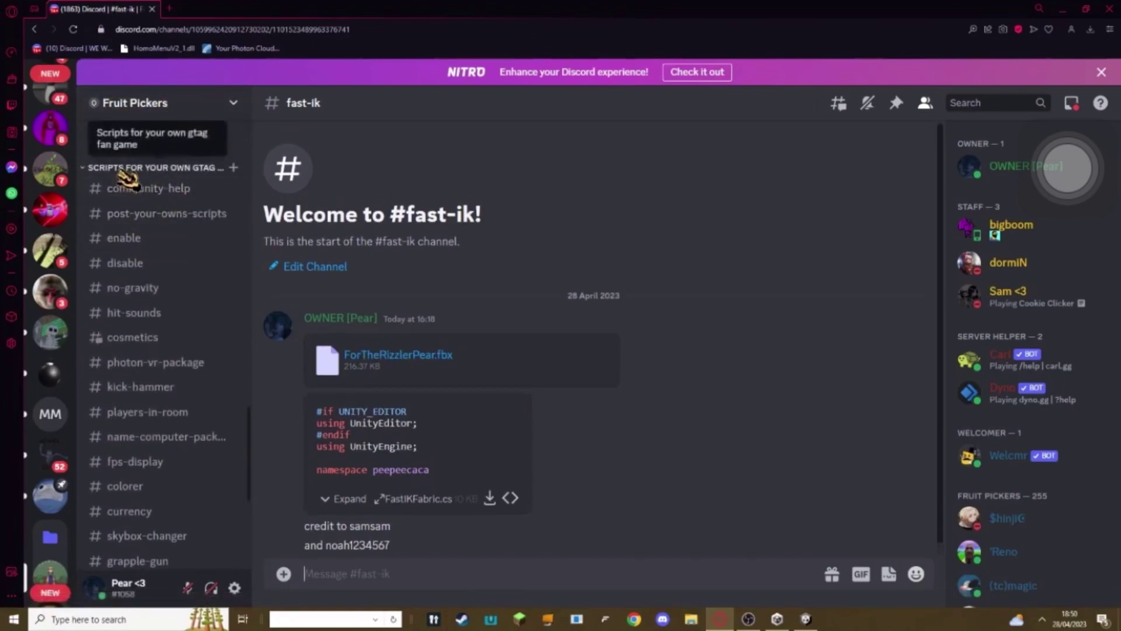
pyautogui.scroll(-6, 126, 181)
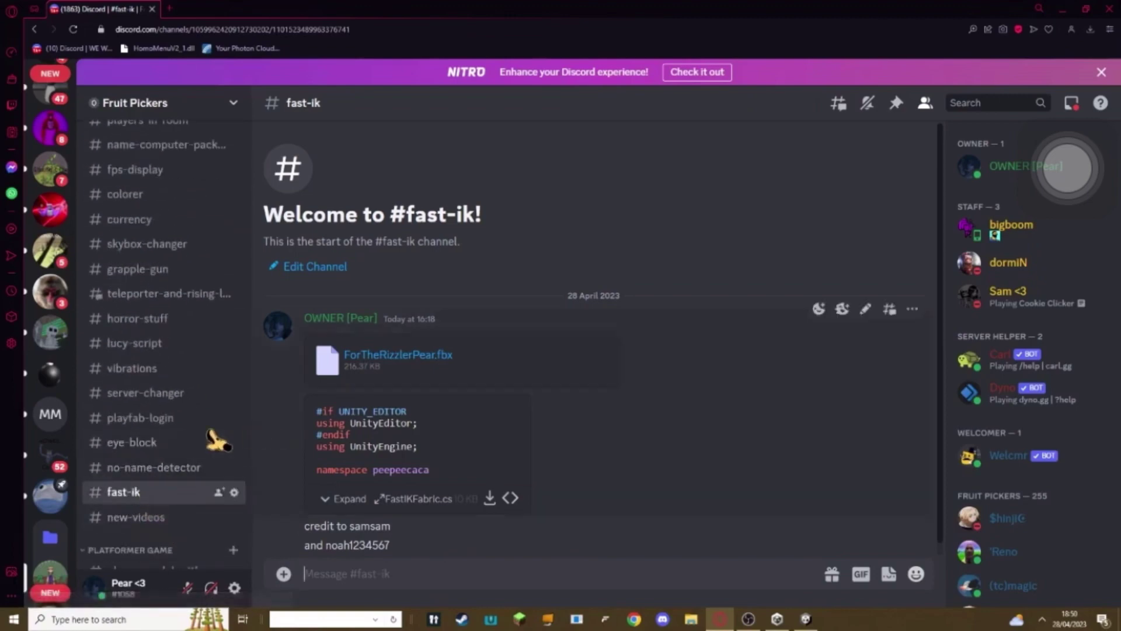
pyautogui.moveTo(283, 528); pyautogui.dragTo(439, 536)
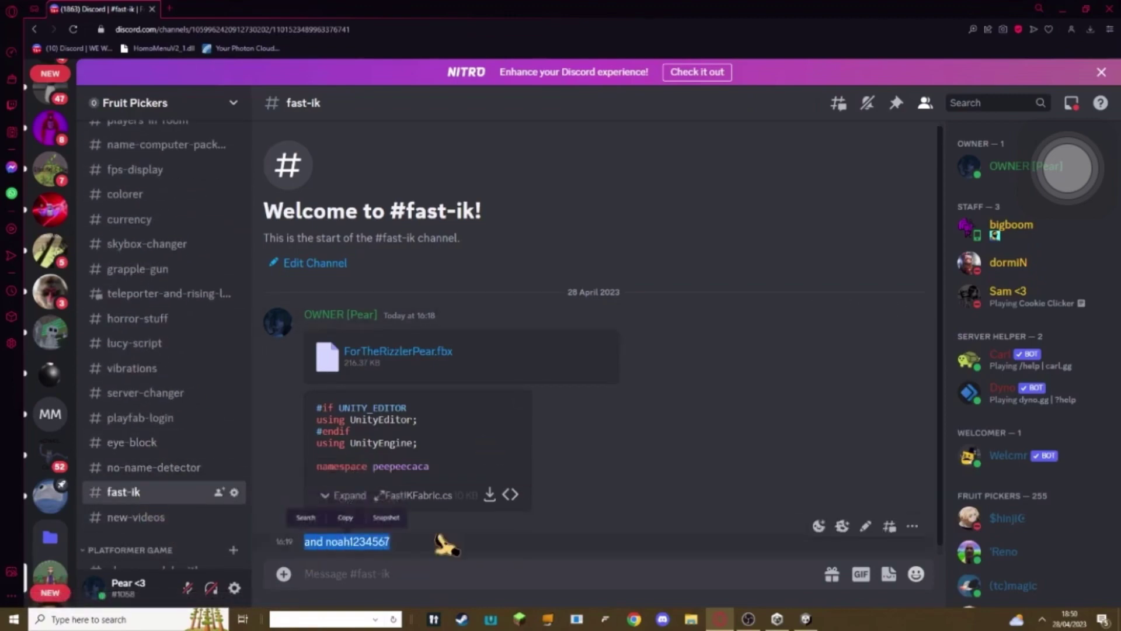
pyautogui.click(635, 531)
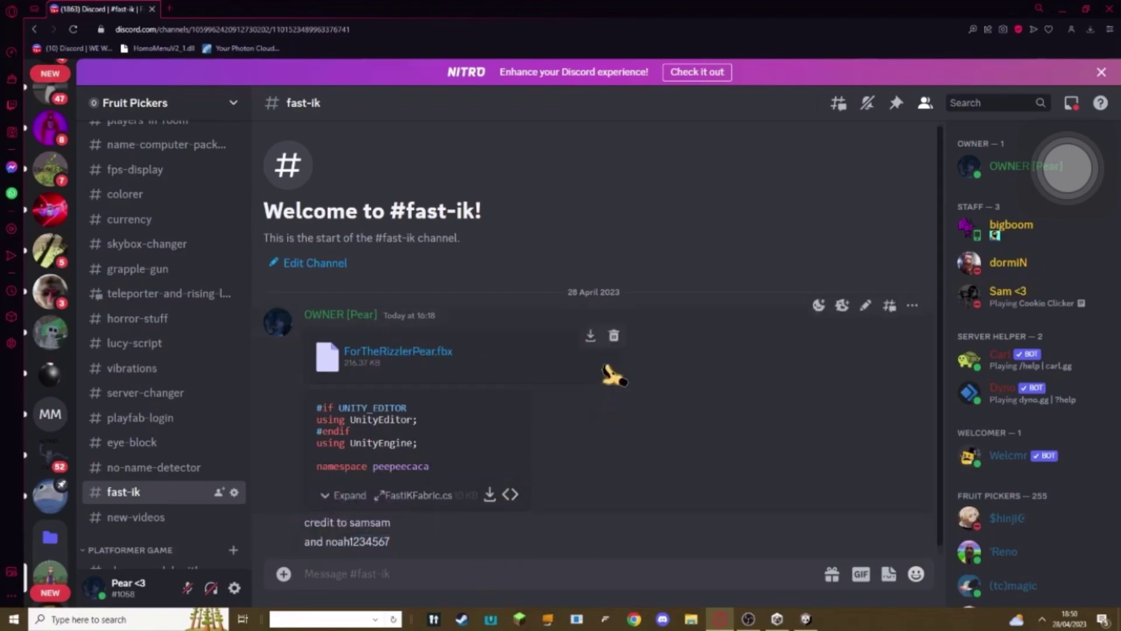
pyautogui.moveTo(452, 355); pyautogui.dragTo(401, 351)
pyautogui.click(557, 331)
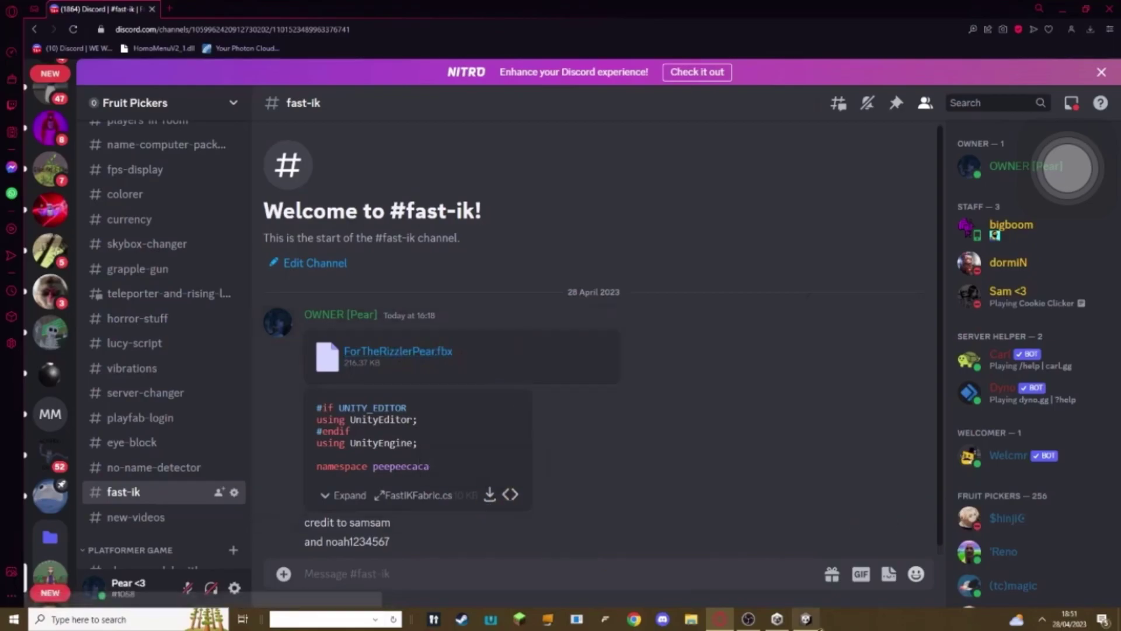
# Switch to the Unity editor and open the Player prefab from Assets/Resources/PhotonVR for editing.
pyautogui.click(805, 619)
pyautogui.moveTo(648, 237); pyautogui.dragTo(1028, 263, button='right')
pyautogui.press('s')
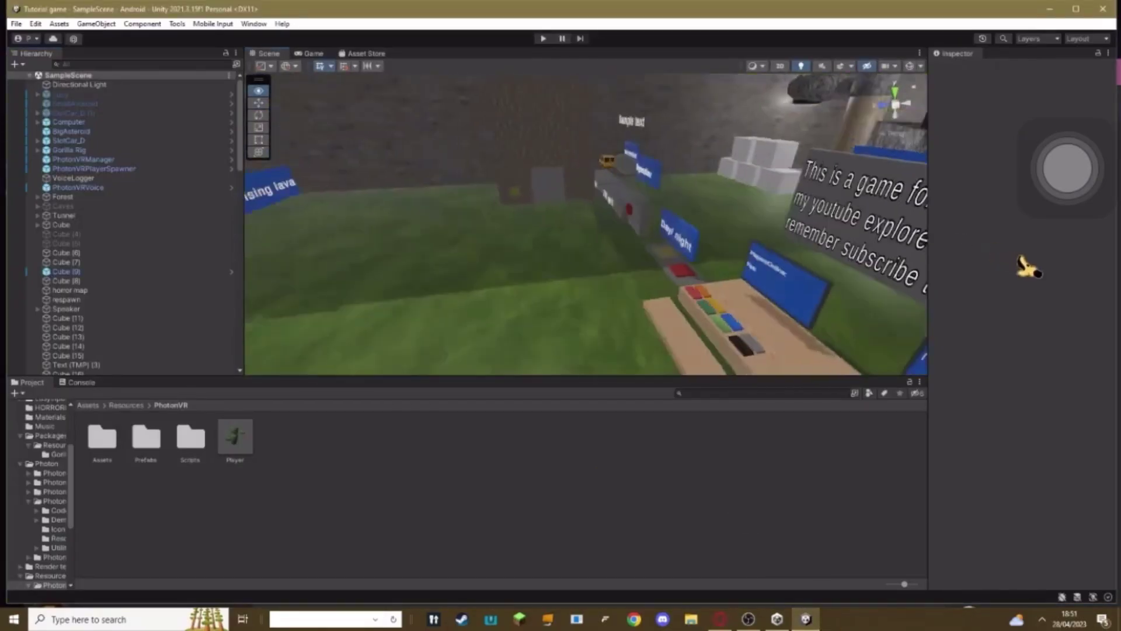
pyautogui.click(103, 405)
pyautogui.click(88, 406)
pyautogui.press('w')
pyautogui.moveTo(374, 274); pyautogui.dragTo(541, 253, button='right')
pyautogui.scroll(-2, 617, 488)
pyautogui.rightClick(587, 560)
pyautogui.scroll(2, 542, 564)
pyautogui.doubleClick(474, 432)
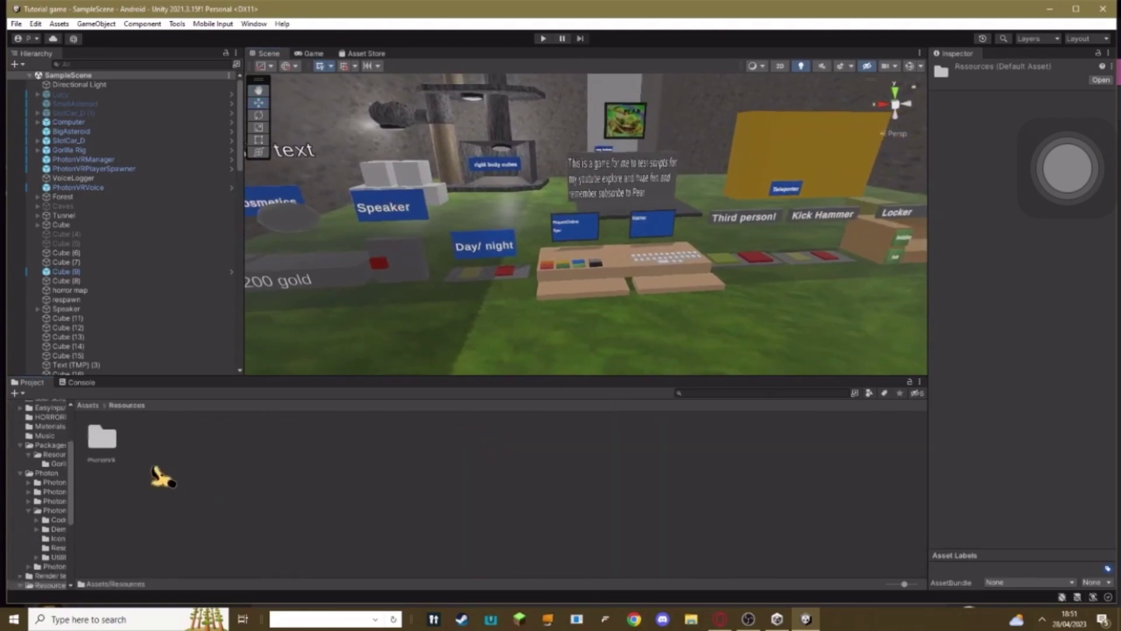
pyautogui.doubleClick(100, 454)
pyautogui.doubleClick(236, 442)
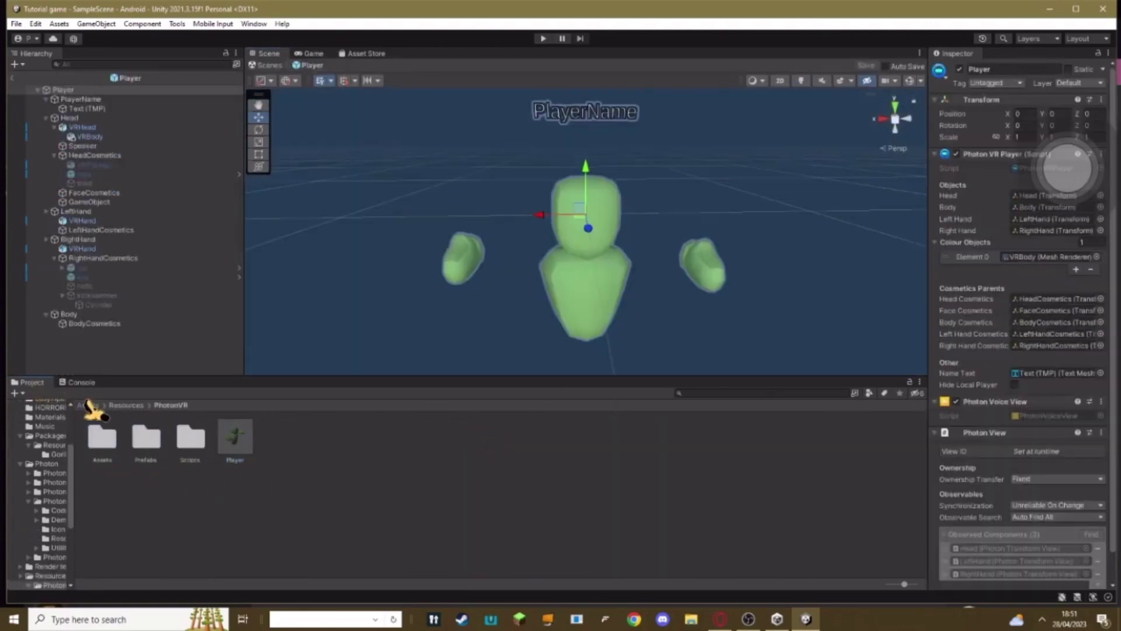
# Add the ForTheRizzlerPear model from the root Assets folder to the Player prefab.
pyautogui.click(87, 405)
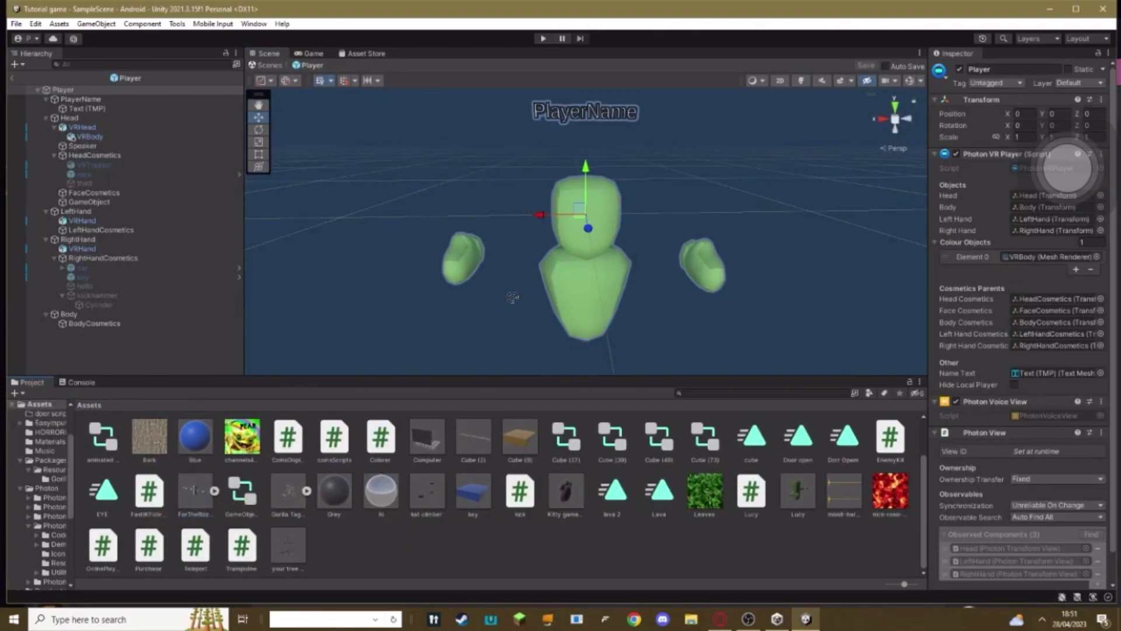
pyautogui.moveTo(610, 324); pyautogui.dragTo(612, 333)
pyautogui.moveTo(590, 243); pyautogui.dragTo(526, 245, button='right')
# Unpack the ForTheRizzlerPear model and fit it over the green player's head and body, scaled to about 0.27.
pyautogui.click(259, 118)
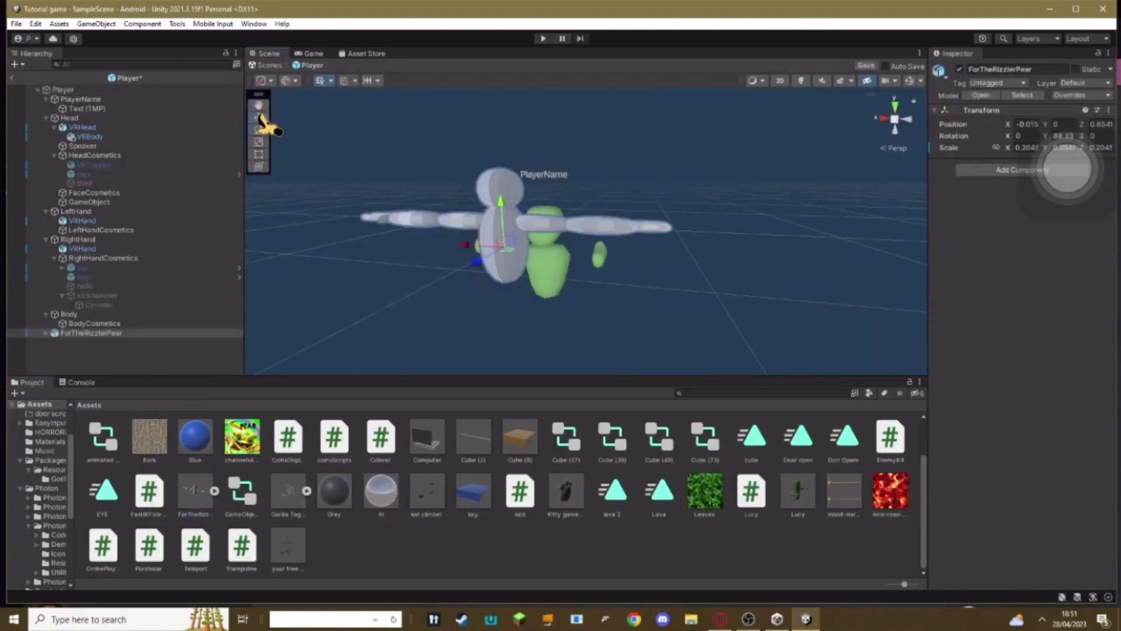
pyautogui.moveTo(583, 263); pyautogui.dragTo(647, 218, button='right')
pyautogui.moveTo(654, 220); pyautogui.dragTo(491, 197)
pyautogui.moveTo(483, 156); pyautogui.dragTo(495, 222)
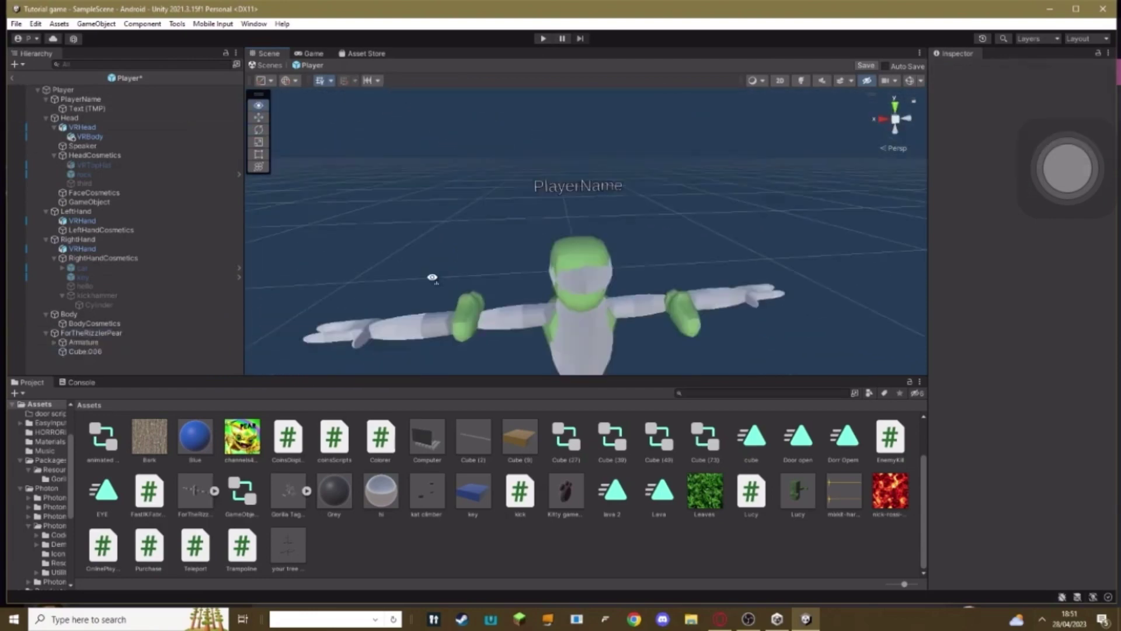
pyautogui.moveTo(432, 278); pyautogui.dragTo(225, 292, button='right')
pyautogui.click(88, 332)
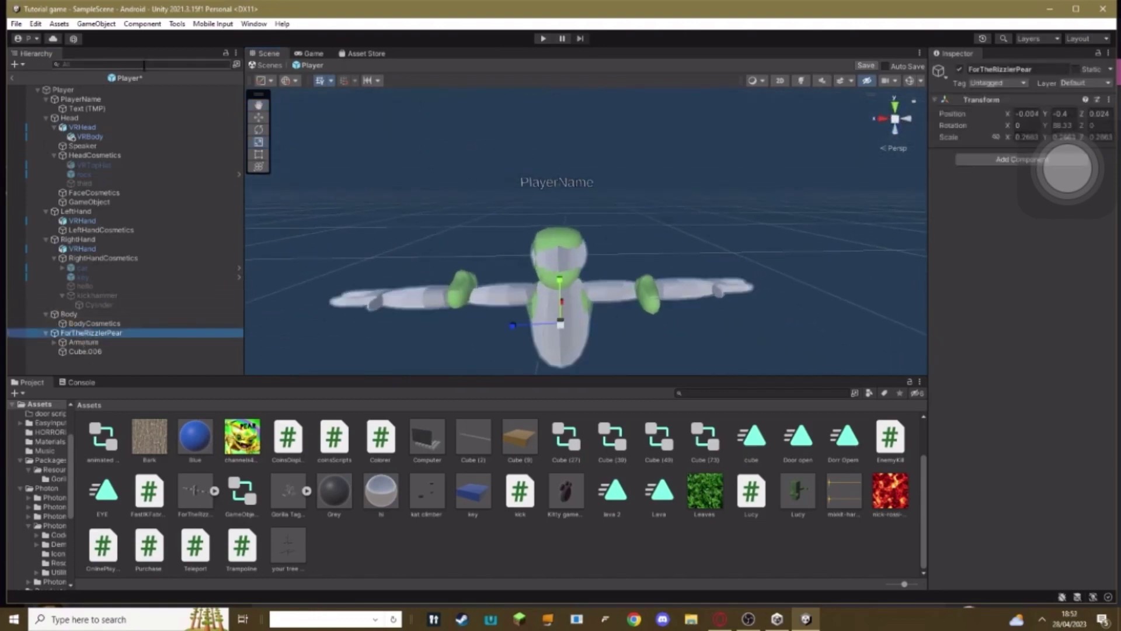
pyautogui.click(259, 117)
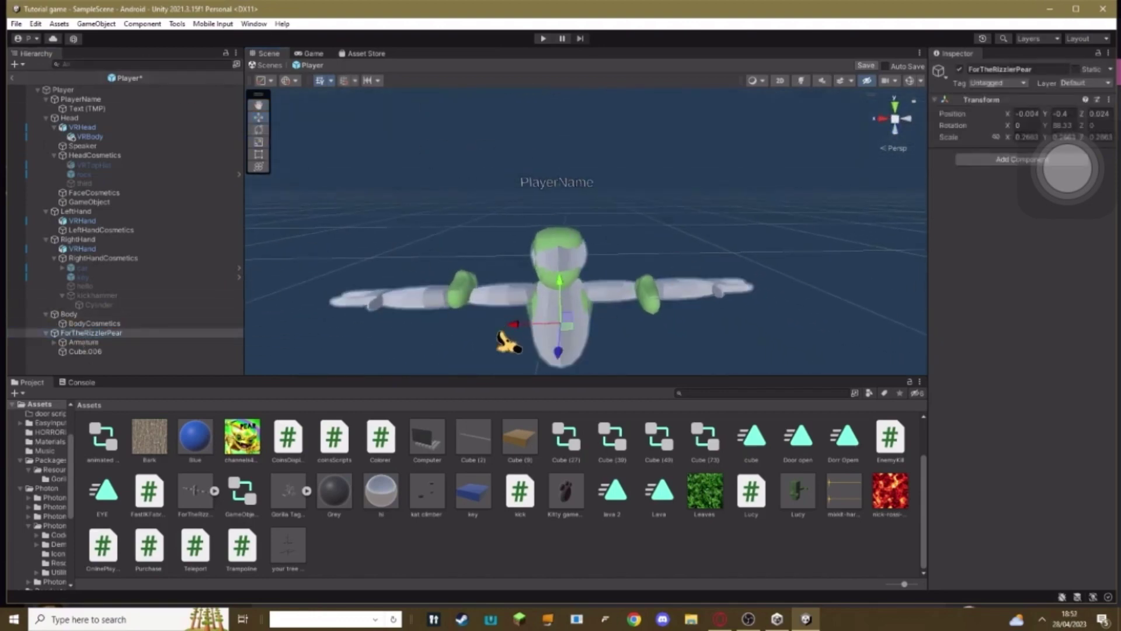
# Expand the model's Armature and inspect the Bone.001, Bone.003 and Bone.019 branches to identify the arm bones.
pyautogui.click(53, 342)
pyautogui.scroll(-1, 91, 356)
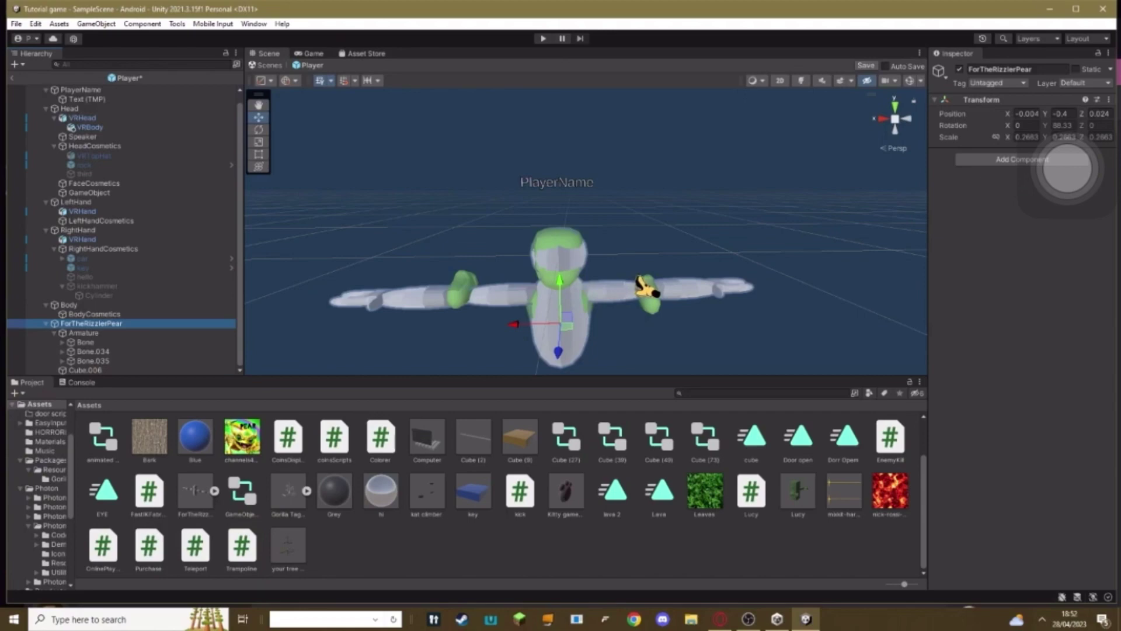
pyautogui.click(478, 236)
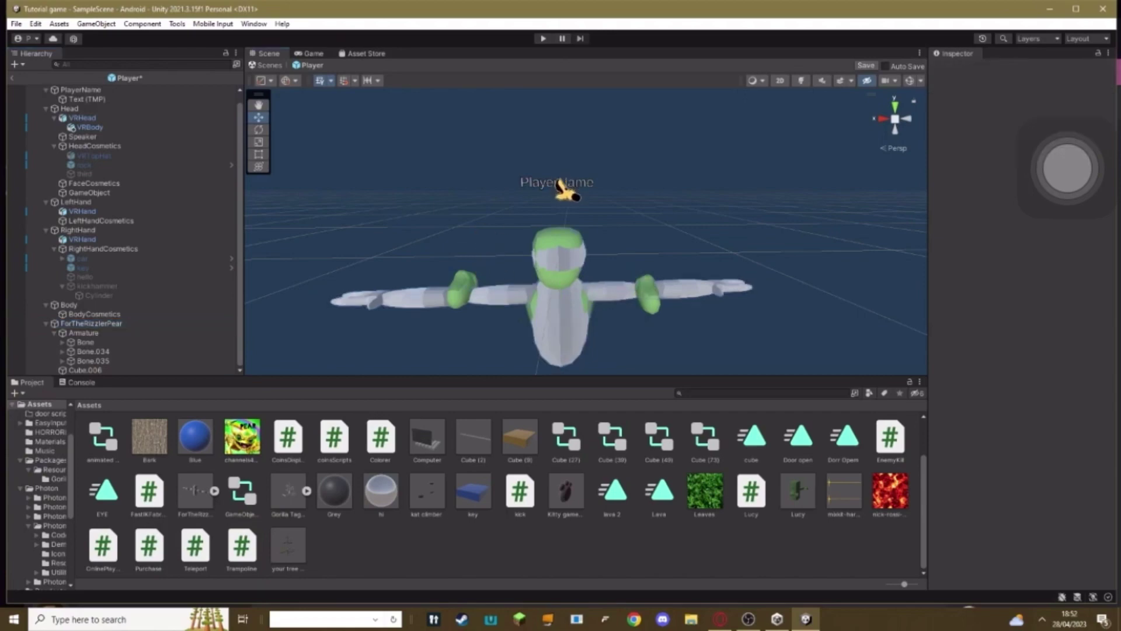
pyautogui.scroll(5, 544, 239)
pyautogui.scroll(-3, 509, 275)
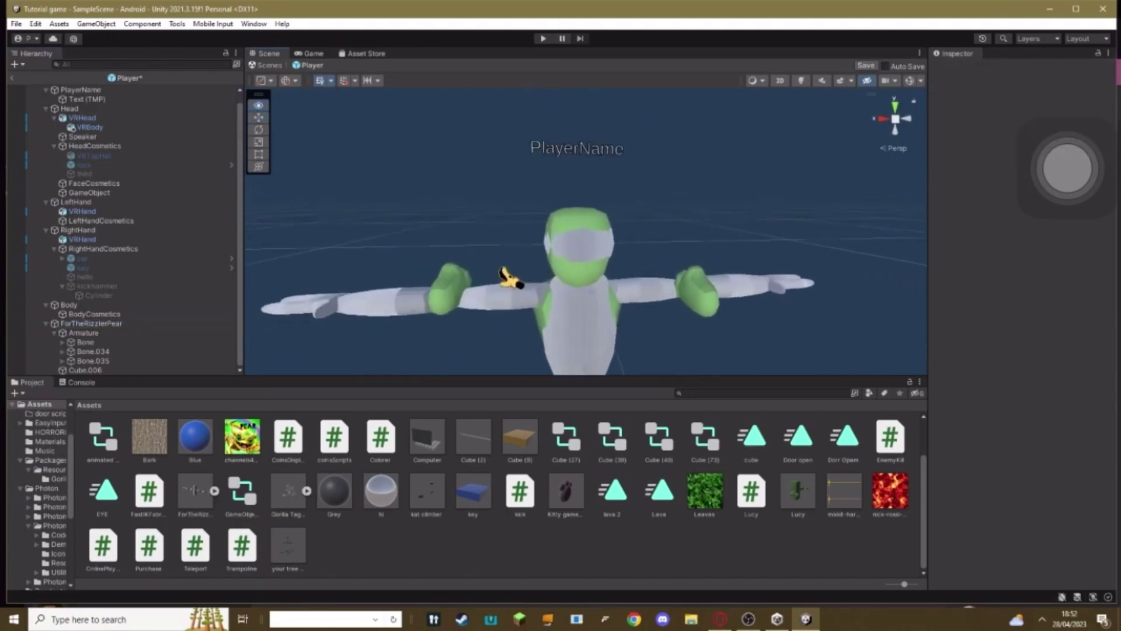
pyautogui.scroll(4, 514, 272)
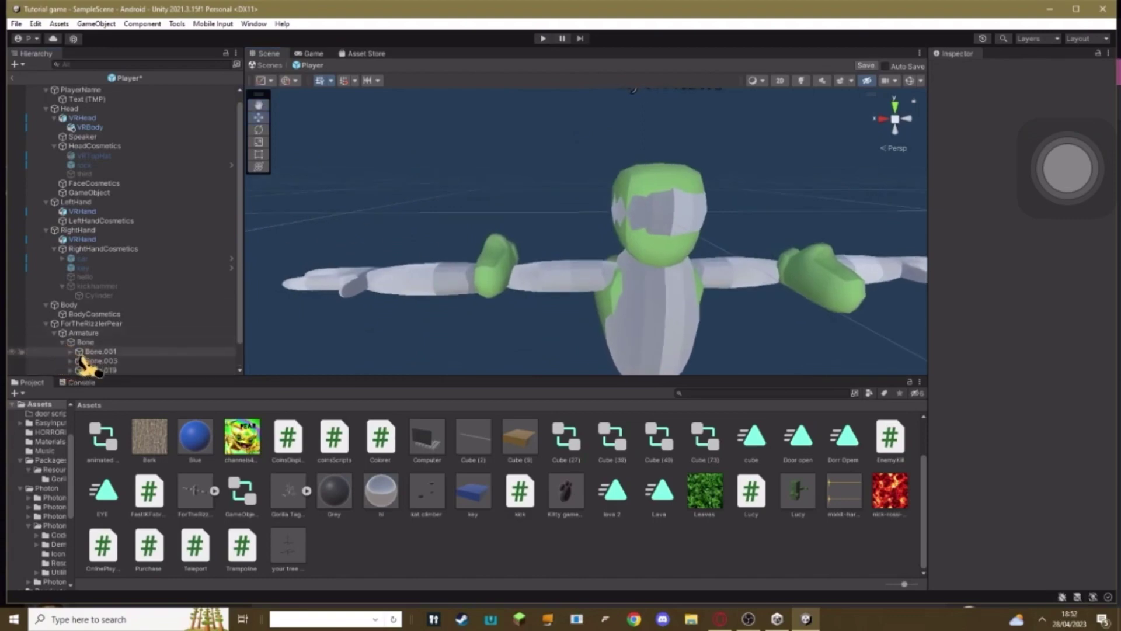
pyautogui.click(63, 342)
pyautogui.click(97, 333)
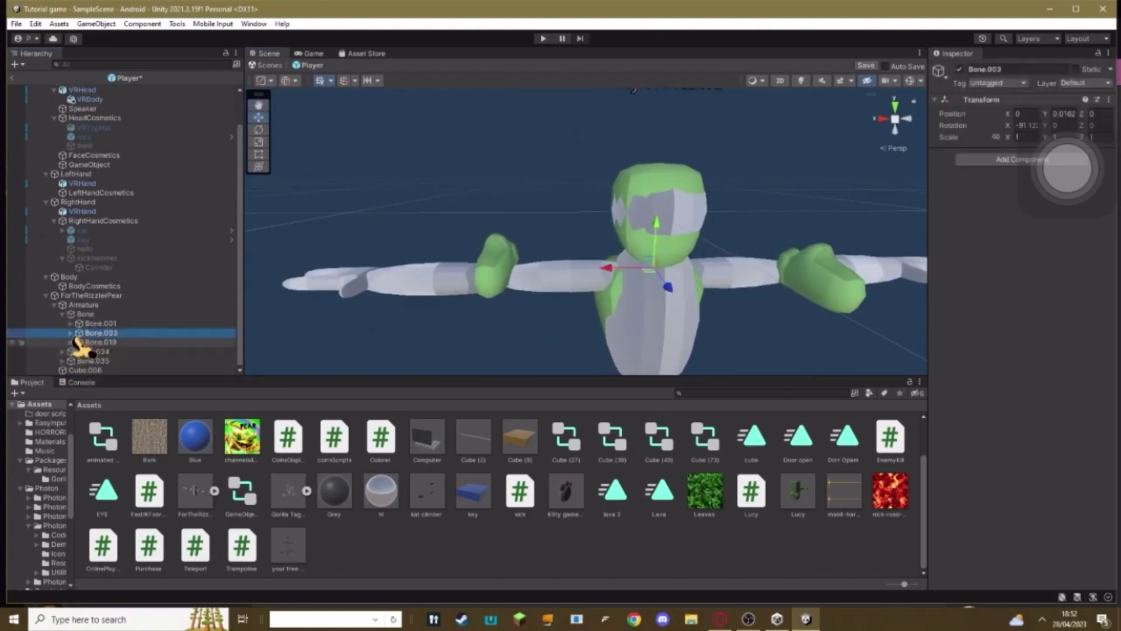
pyautogui.click(105, 342)
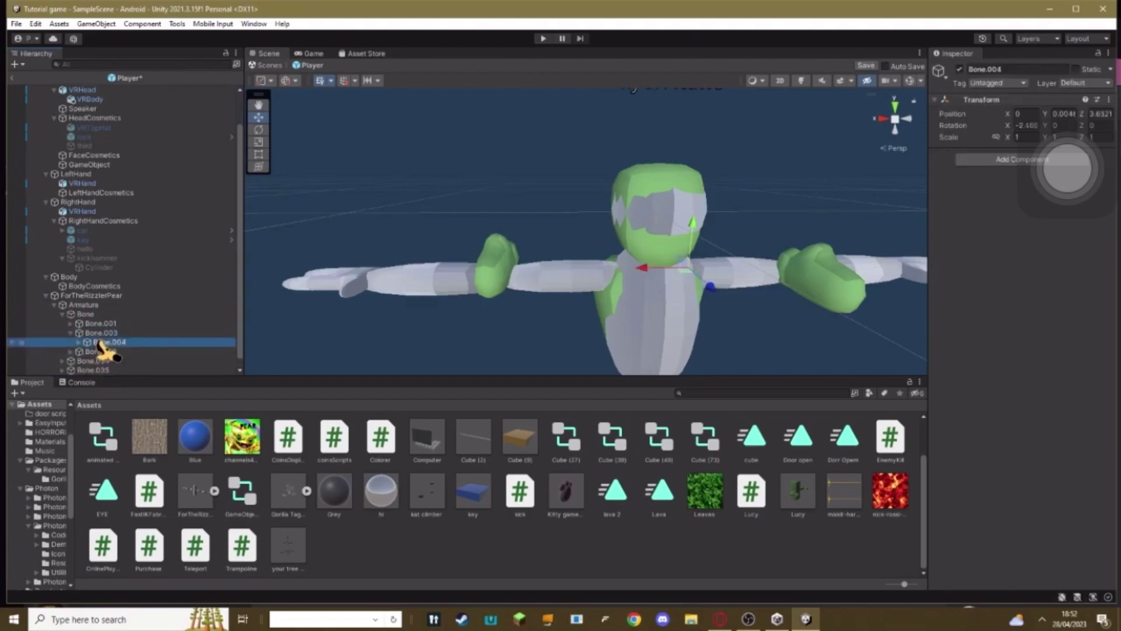
pyautogui.click(70, 323)
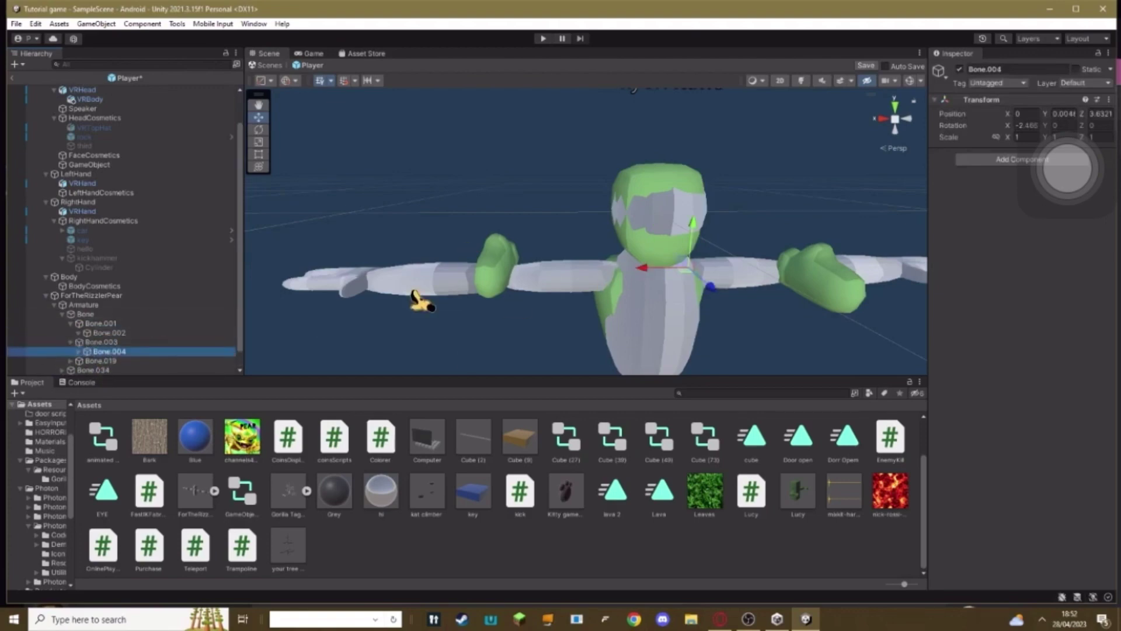
pyautogui.click(71, 342)
pyautogui.click(82, 351)
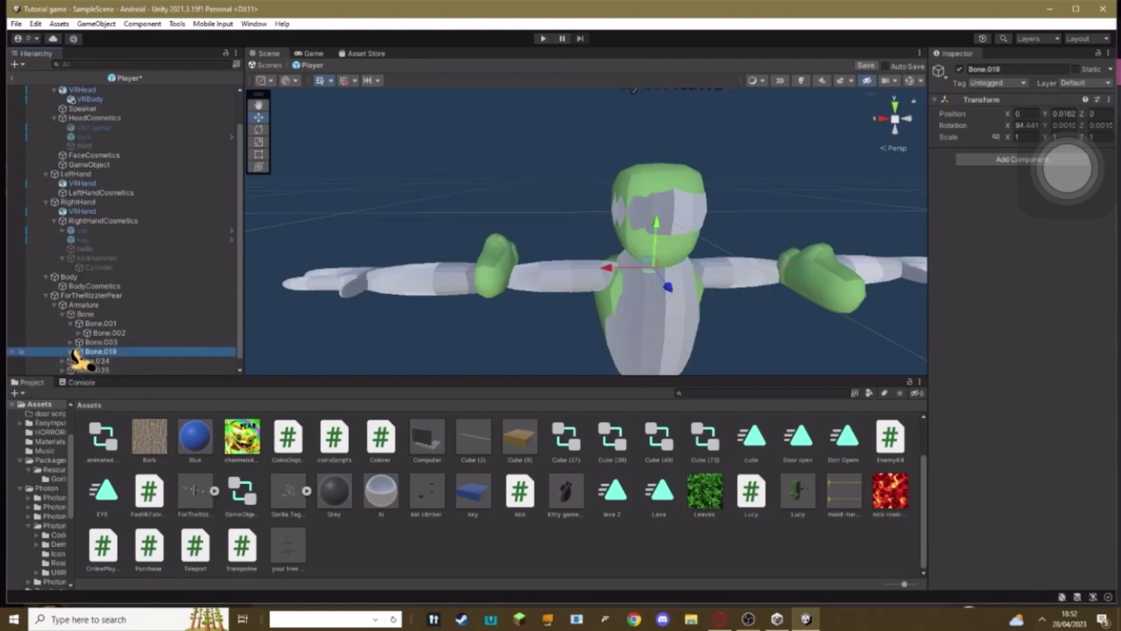
pyautogui.click(78, 361)
pyautogui.scroll(-1, 82, 350)
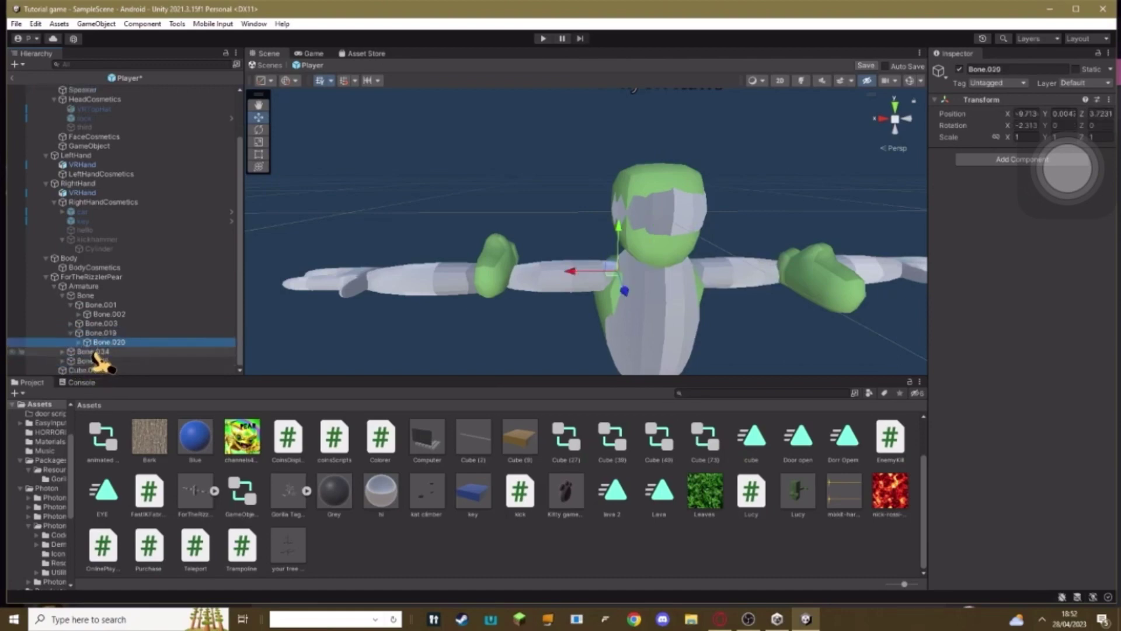
# Expand Bone.020 and Bone.021 in the armature to expose the right arm's bone chain down to Bone.022.
pyautogui.click(79, 341)
pyautogui.scroll(-1, 93, 347)
pyautogui.click(87, 342)
pyautogui.scroll(-1, 96, 342)
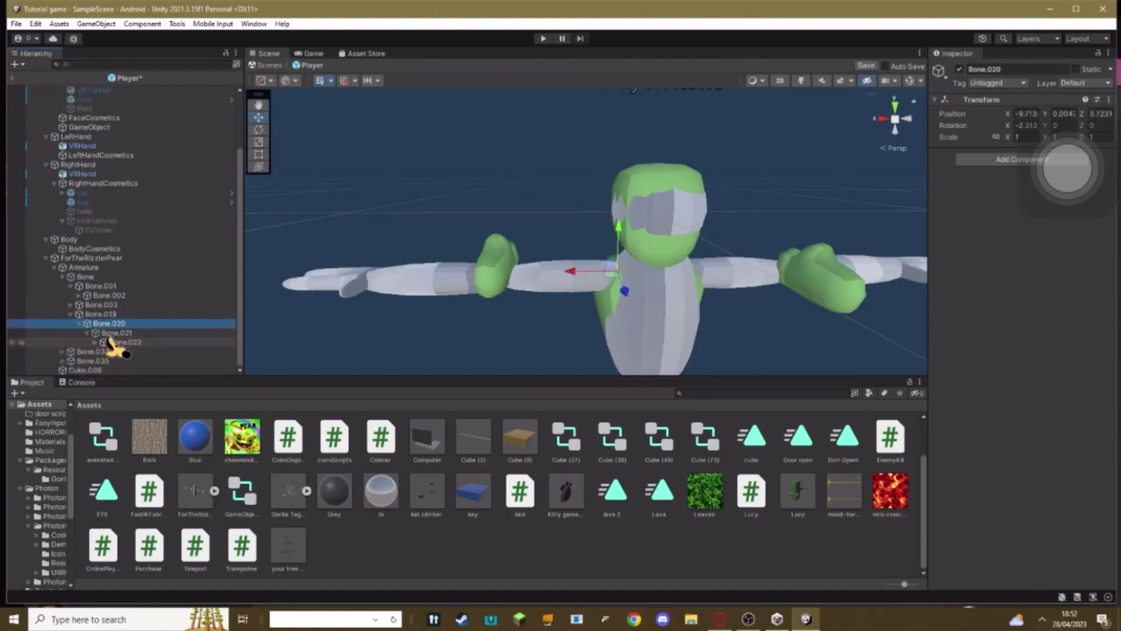
pyautogui.click(106, 342)
# Check which joint Bone.020 controls on the model and rename it RIGHT SHOULDER BONE.
pyautogui.press('w')
pyautogui.moveTo(441, 180); pyautogui.dragTo(210, 328, button='right')
pyautogui.press('s')
pyautogui.press('s')
pyautogui.doubleClick(172, 325)
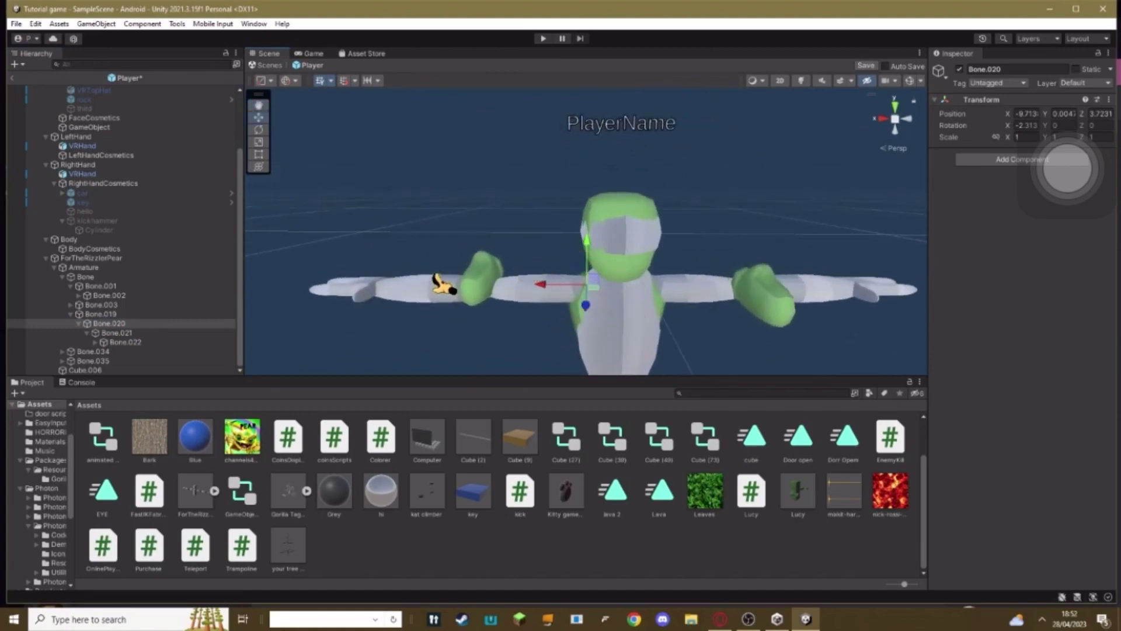
pyautogui.moveTo(434, 276); pyautogui.dragTo(448, 315, button='right')
pyautogui.press('w')
pyautogui.moveTo(484, 289); pyautogui.dragTo(573, 277, button='middle')
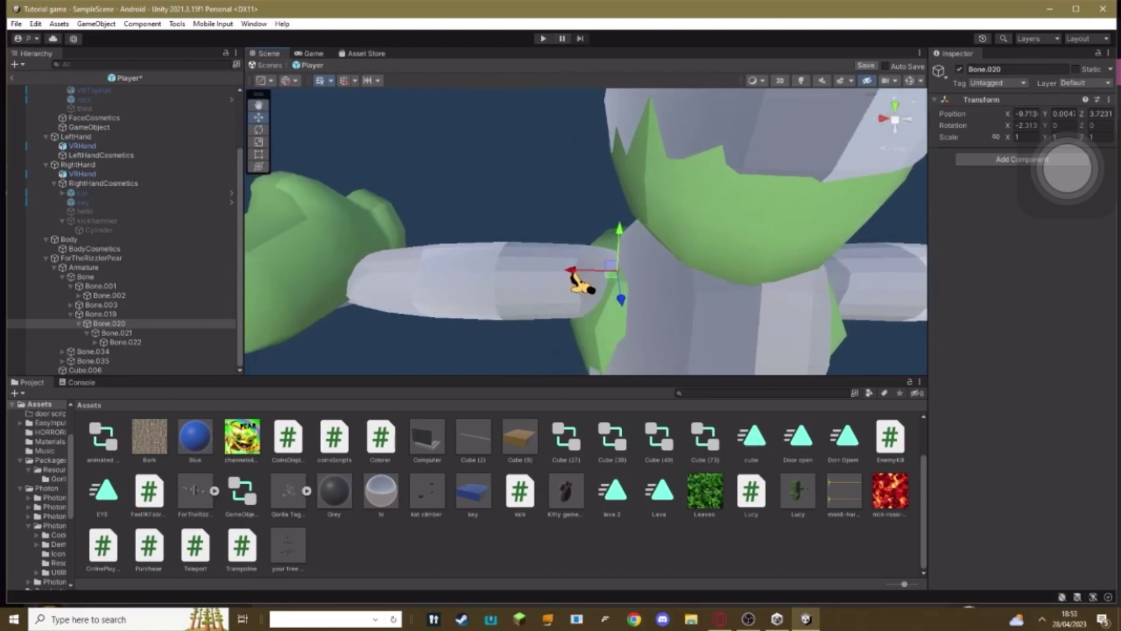
pyautogui.moveTo(604, 270); pyautogui.dragTo(543, 271)
pyautogui.hotkey('ctrl', 'z')
# Rename Bone.022, at the model's right wrist, as Right wrsit joint.
pyautogui.press('s')
pyautogui.moveTo(635, 255); pyautogui.dragTo(630, 244, button='right')
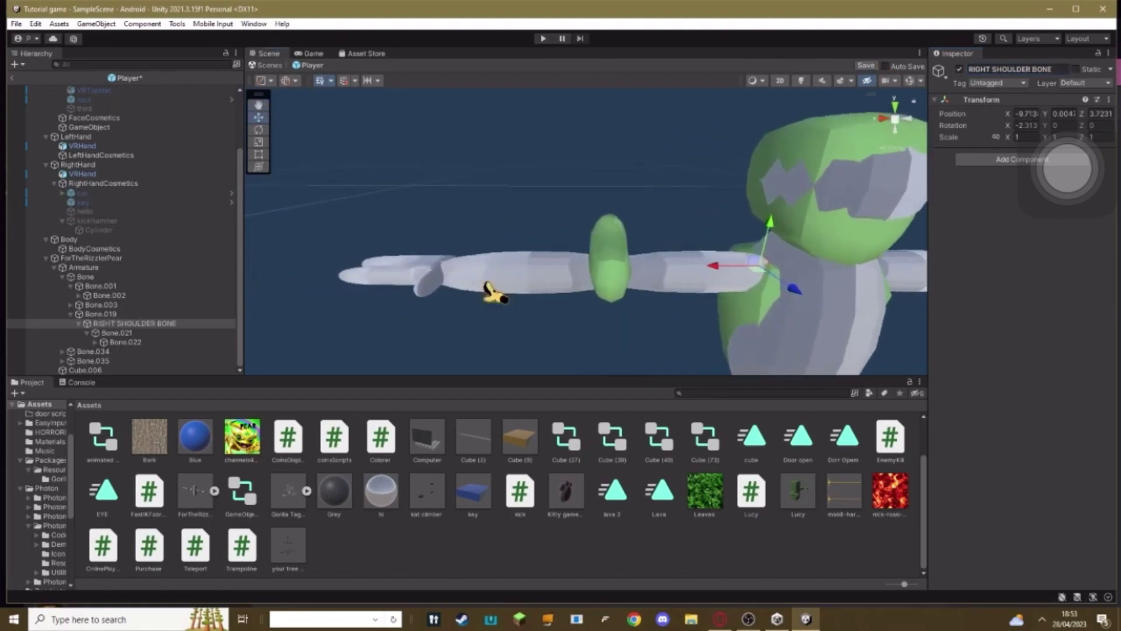
pyautogui.click(151, 343)
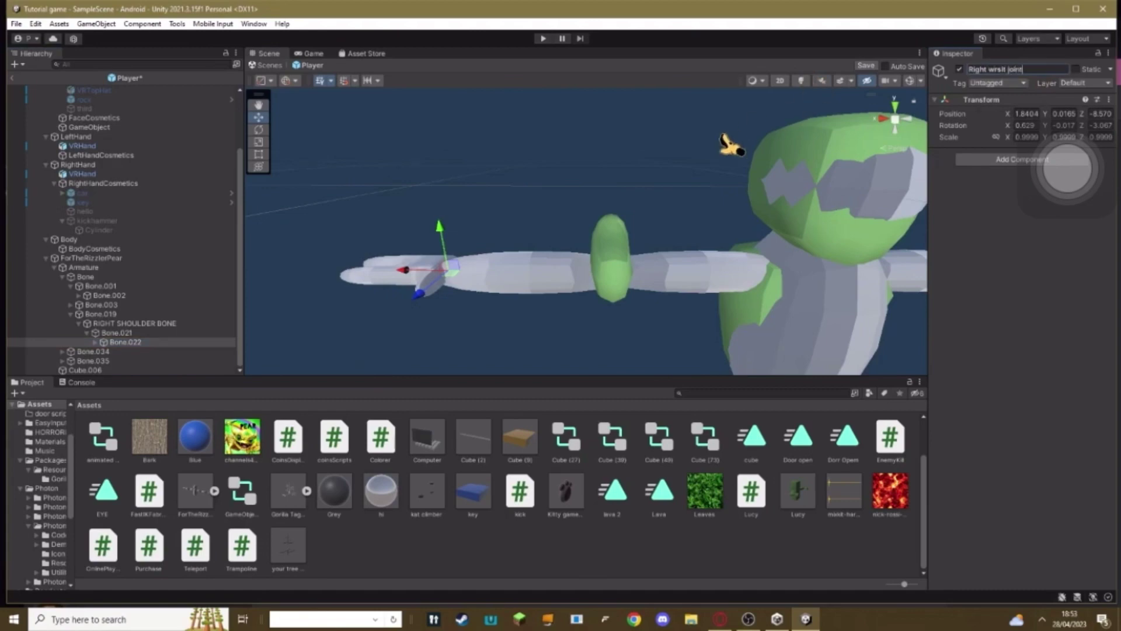
# Expand the left arm's bone chain and rename Bone.006, at the wrist, as Left wrist joint.
pyautogui.press('s')
pyautogui.moveTo(731, 146); pyautogui.dragTo(701, 203, button='right')
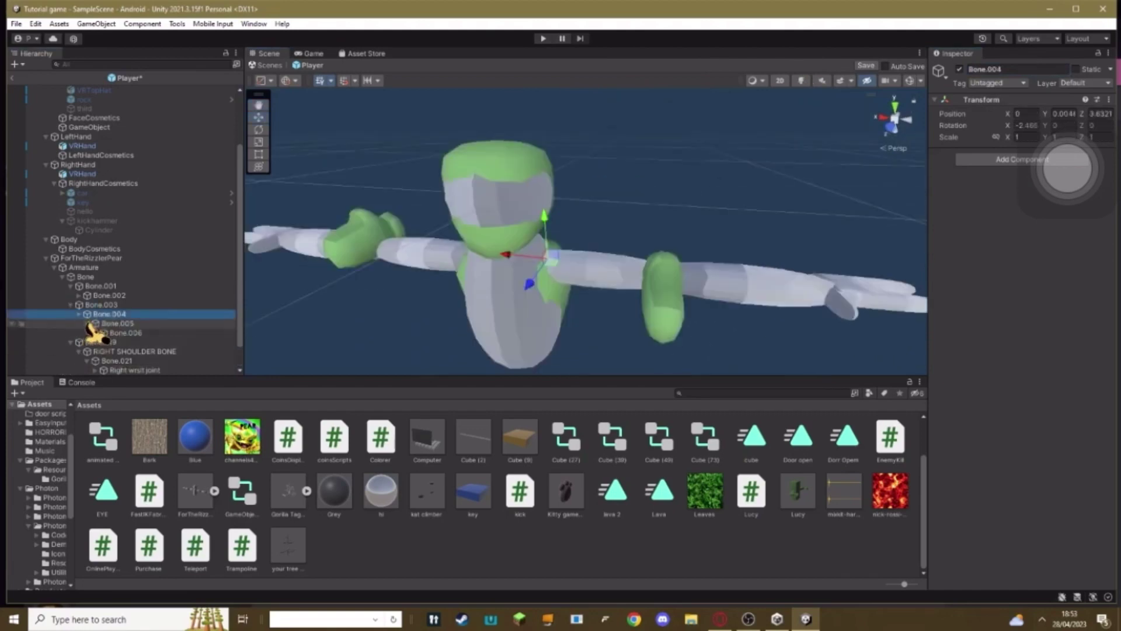
pyautogui.click(119, 332)
pyautogui.moveTo(692, 250); pyautogui.dragTo(747, 239, button='right')
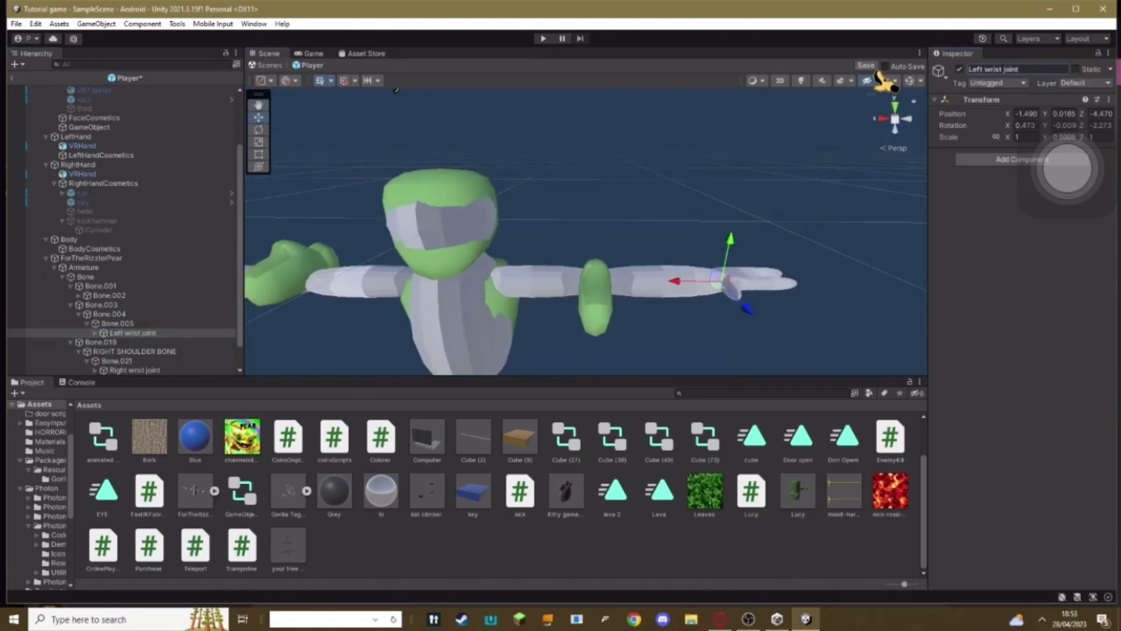
# Rename Bone.004, at the start of the left arm, as left shoulder joint.
pyautogui.click(109, 314)
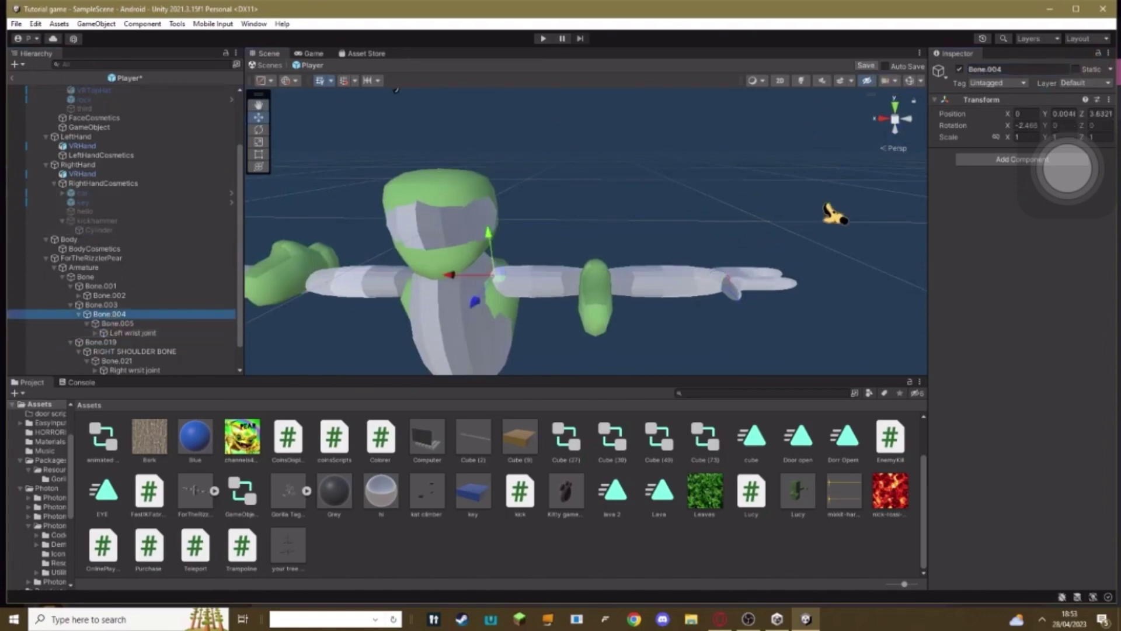
pyautogui.click(1027, 70)
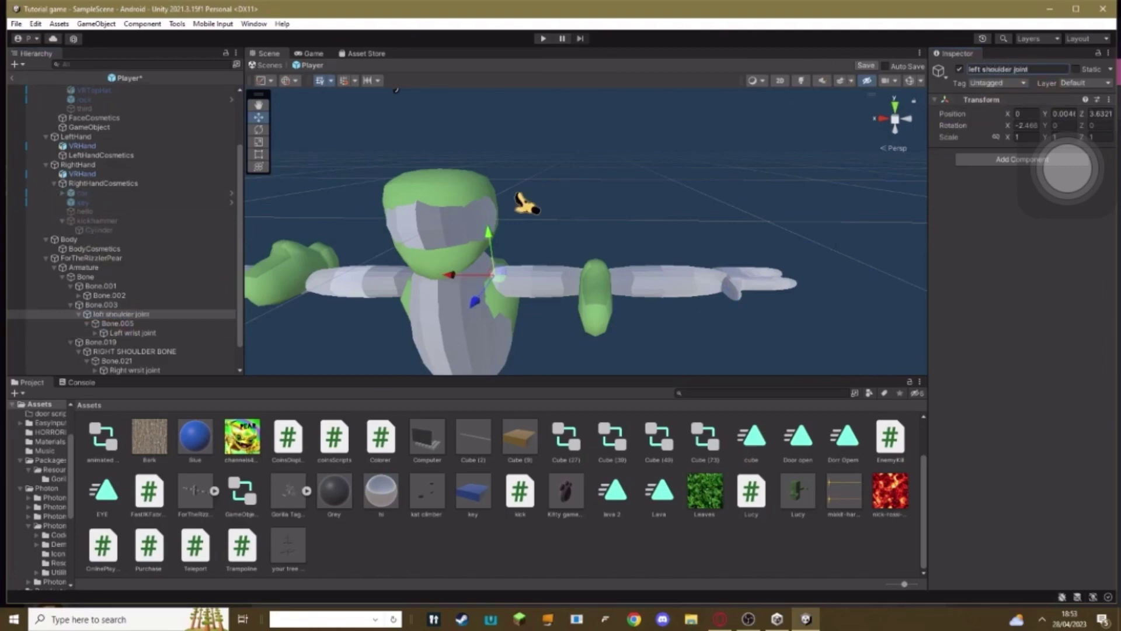
pyautogui.scroll(-3, 660, 175)
pyautogui.click(659, 175)
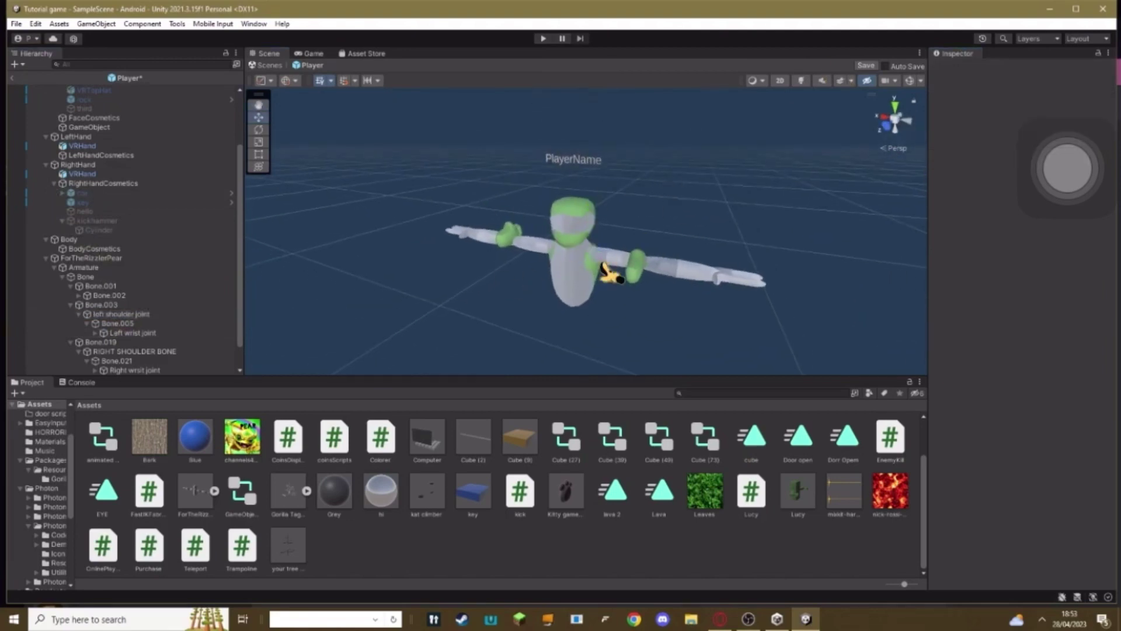
# Attach the FastIKFabric script to both the Left wrist joint and the Right wrsit joint.
pyautogui.press('a')
pyautogui.moveTo(602, 265); pyautogui.dragTo(270, 327, button='right')
pyautogui.press('w')
pyautogui.press('s')
pyautogui.press('w')
pyautogui.press('a')
pyautogui.press('s')
pyautogui.click(176, 353)
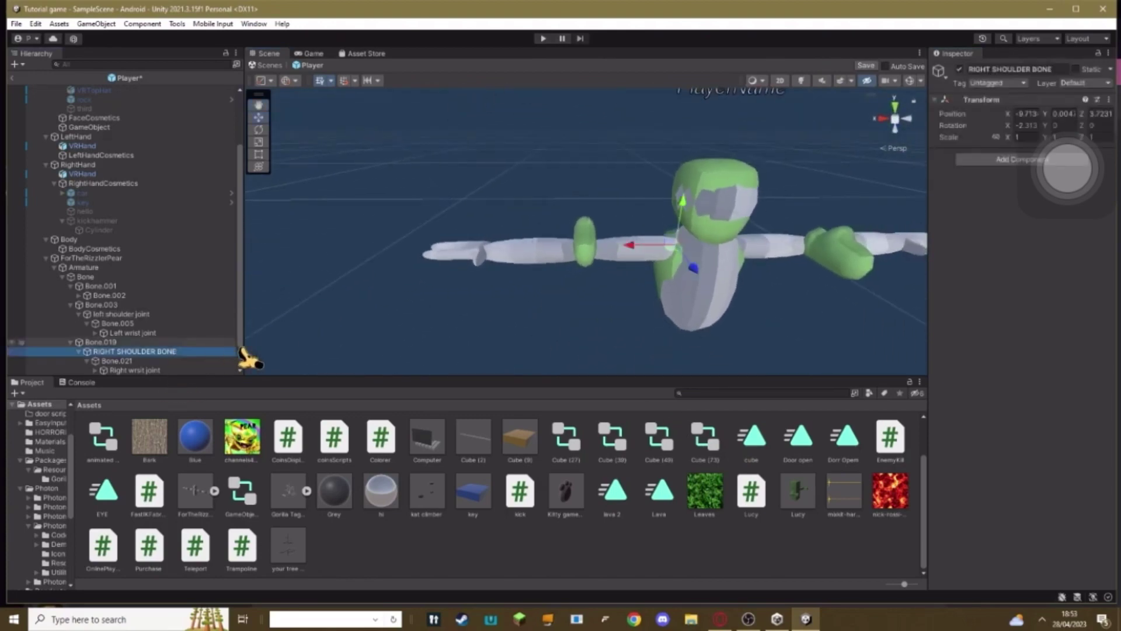
pyautogui.click(170, 369)
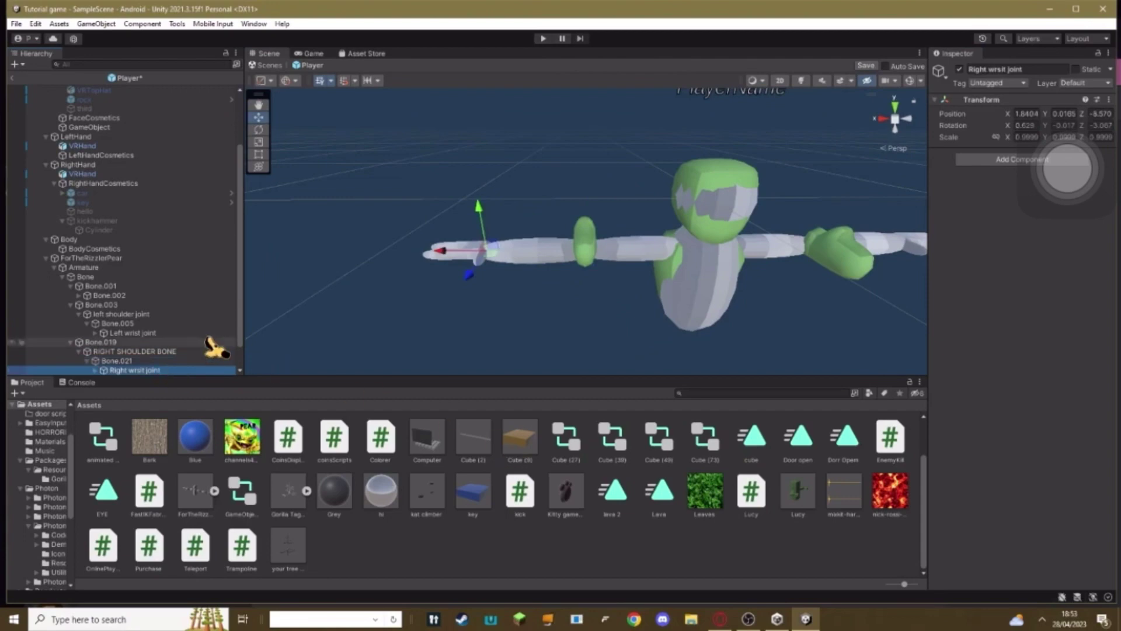
pyautogui.keyDown('ctrl'); pyautogui.click(160, 332); pyautogui.keyUp('ctrl')
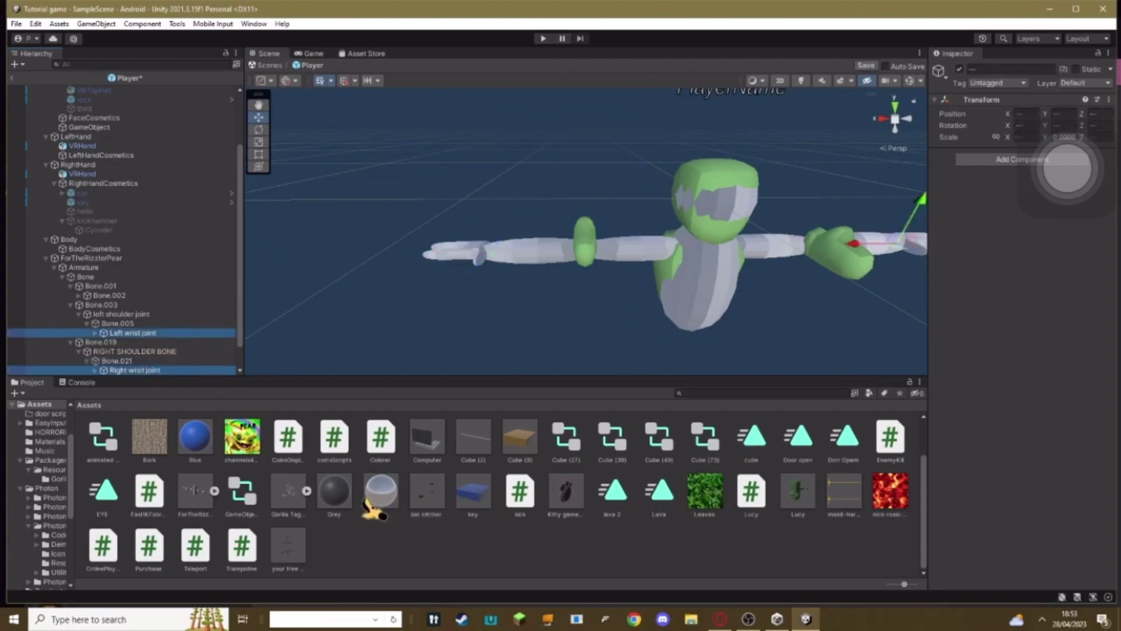
pyautogui.scroll(1, 368, 501)
pyautogui.scroll(-1, 642, 502)
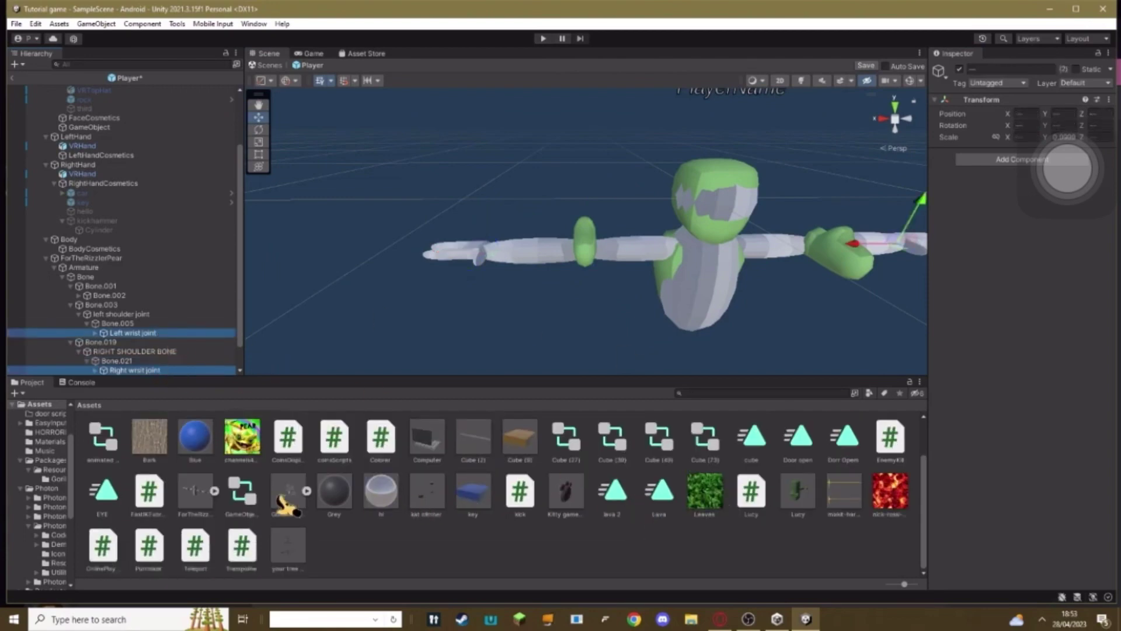
pyautogui.moveTo(141, 498); pyautogui.dragTo(991, 345)
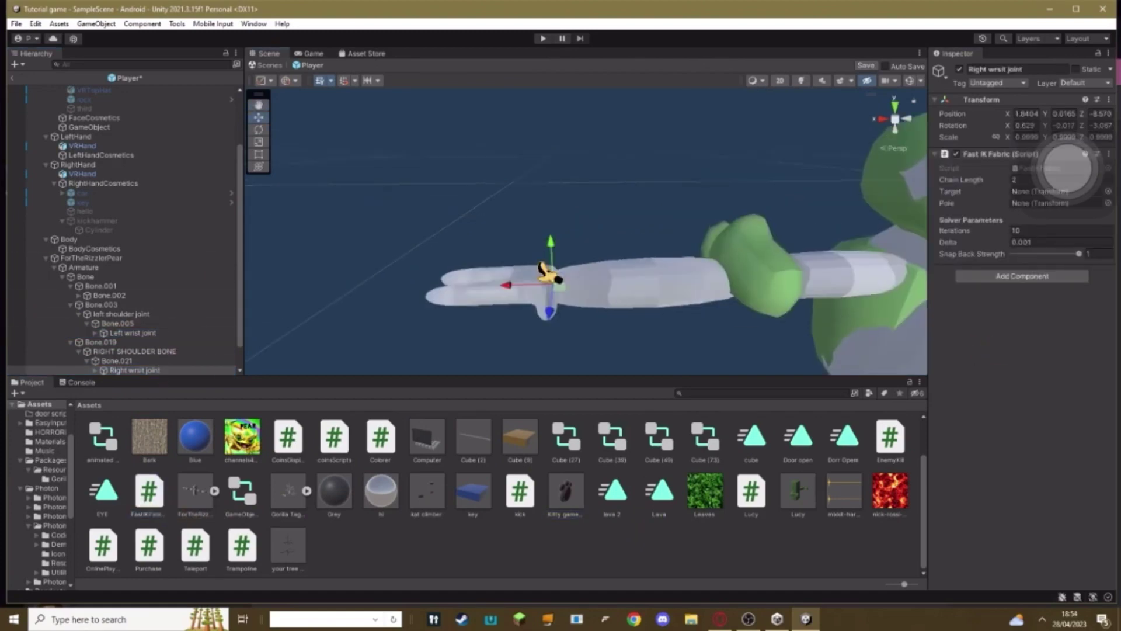
# Set the Right wrsit joint's Fast IK Fabric target to RightHand and its pole to RIGHT SHOULDER BONE.
pyautogui.press('f')
pyautogui.press('w')
pyautogui.moveTo(538, 263); pyautogui.dragTo(543, 248, button='right')
pyautogui.keyDown('alt'); pyautogui.moveTo(544, 248); pyautogui.dragTo(397, 322); pyautogui.keyUp('alt')
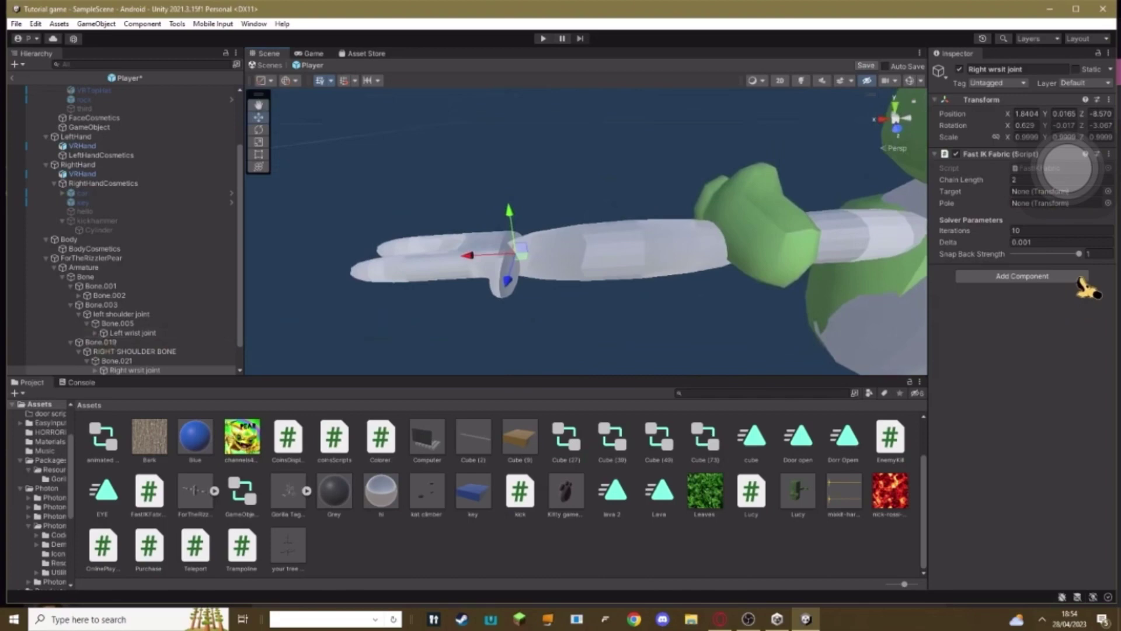
pyautogui.scroll(3, 120, 228)
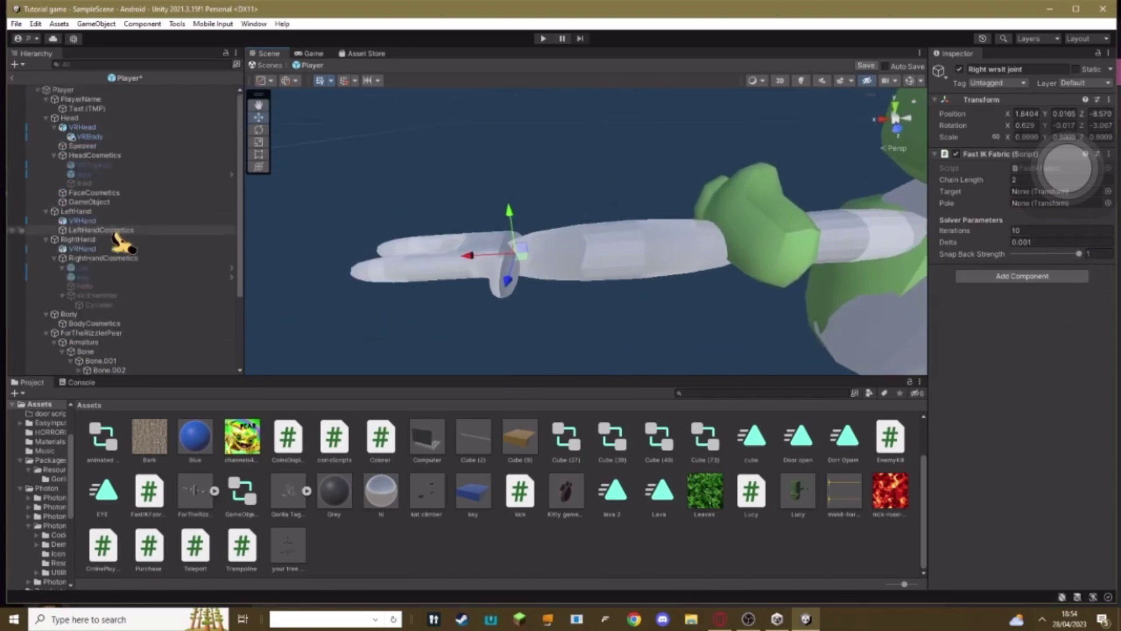
pyautogui.click(82, 240)
pyautogui.moveTo(83, 244); pyautogui.dragTo(1067, 194)
pyautogui.scroll(-4, 176, 315)
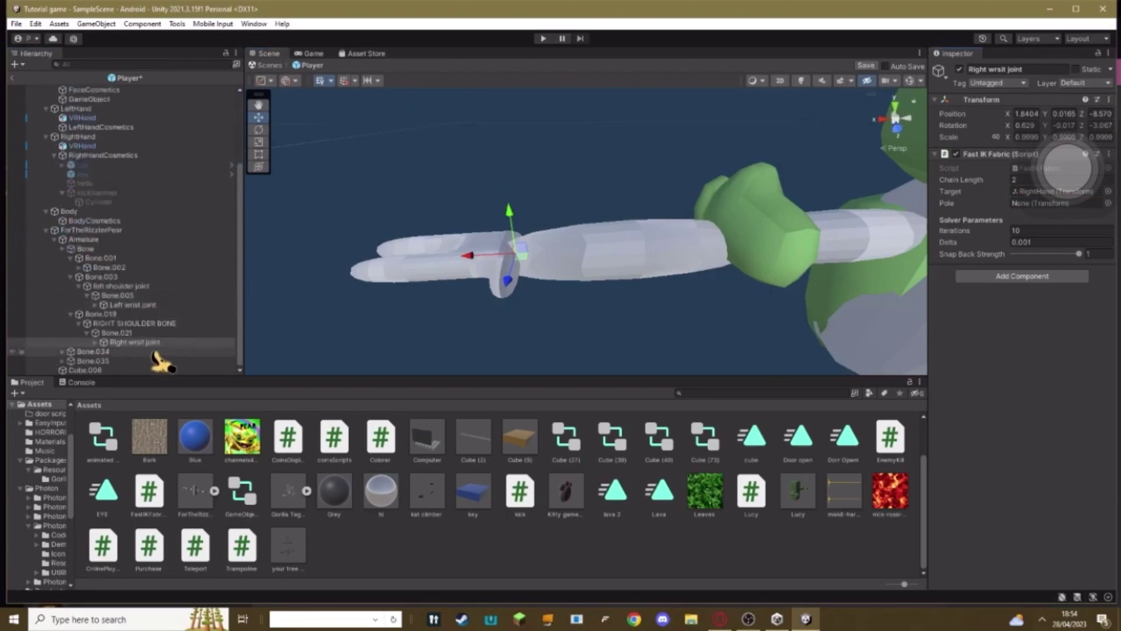
pyautogui.moveTo(1096, 196); pyautogui.dragTo(1084, 205)
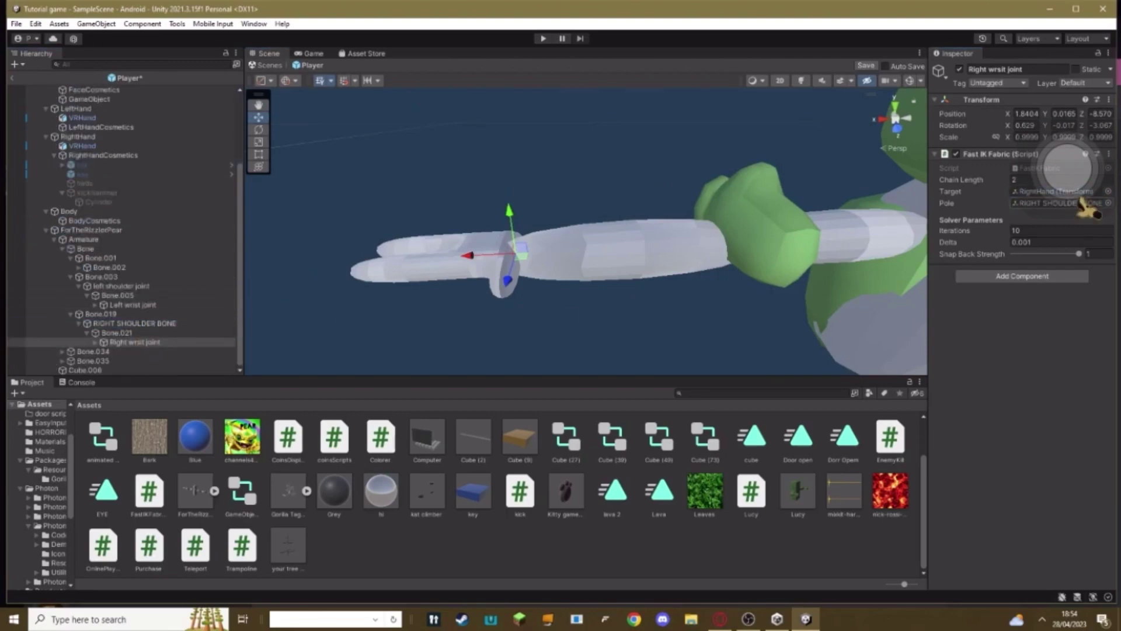
# Set the Left wrist joint's Fast IK Fabric target to LeftHand and its pole to left shoulder joint.
pyautogui.moveTo(693, 281); pyautogui.dragTo(688, 259, button='right')
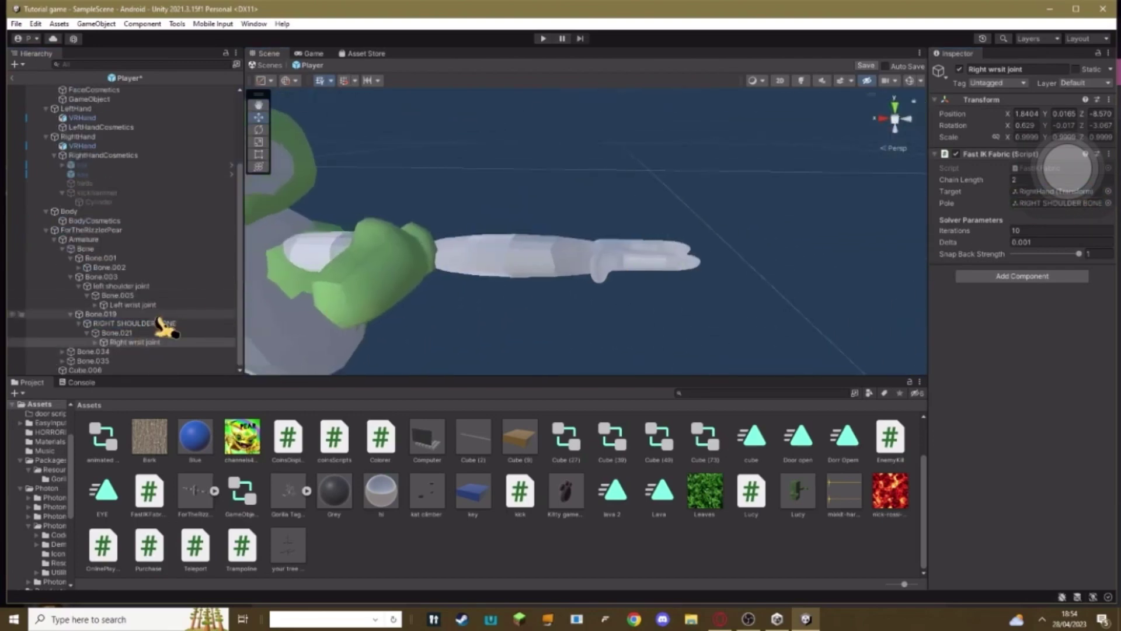
pyautogui.click(137, 304)
pyautogui.press('f')
pyautogui.scroll(3, 105, 236)
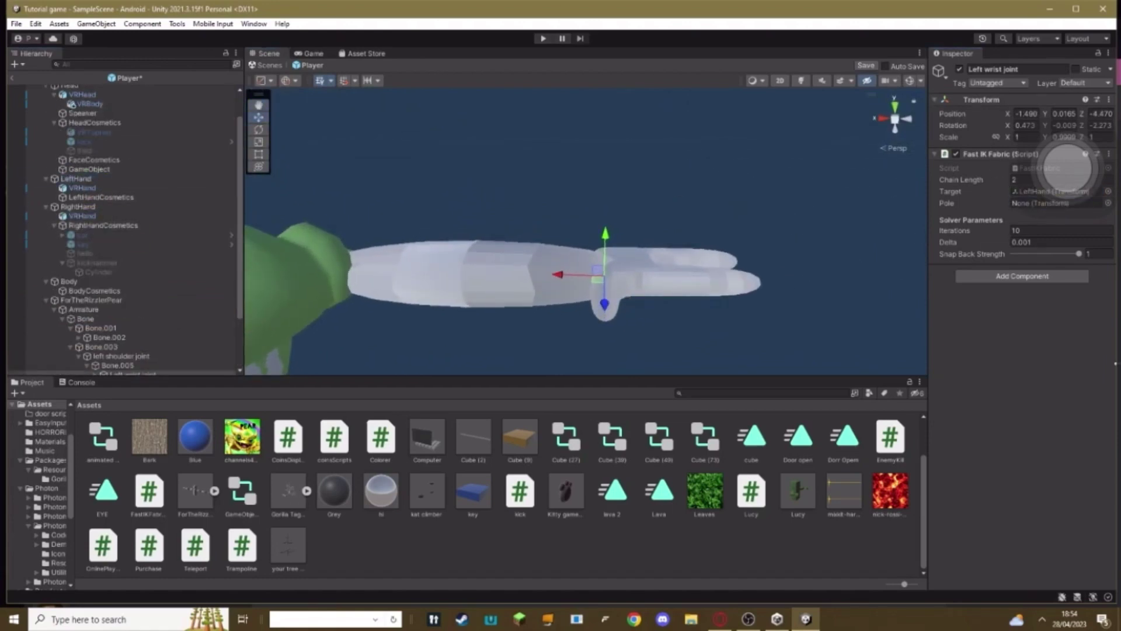
pyautogui.scroll(-3, 146, 319)
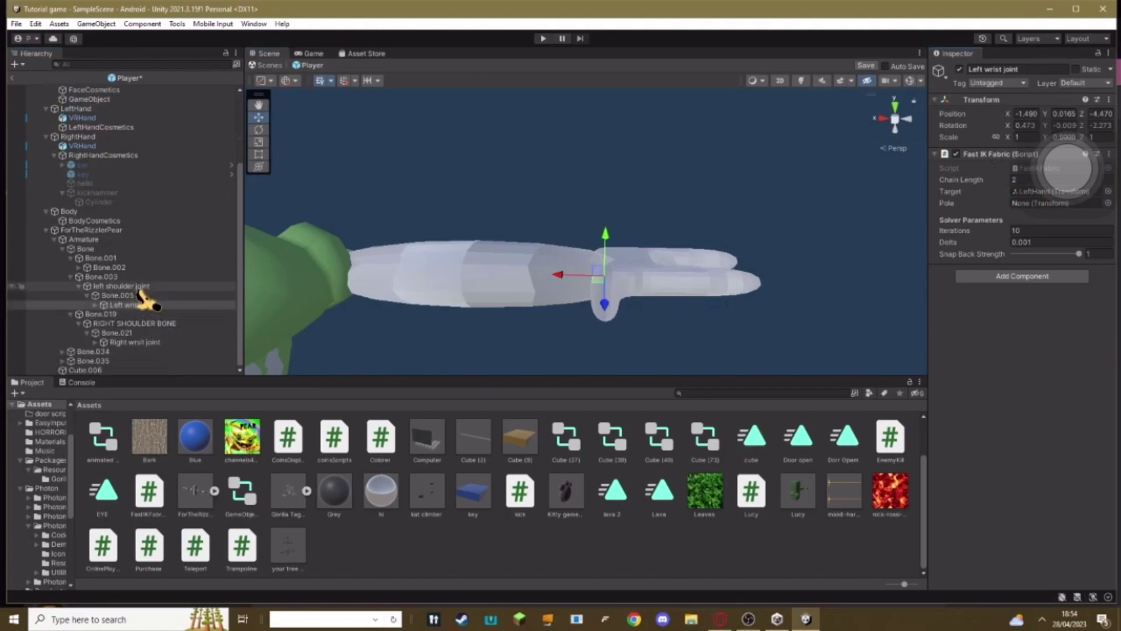
pyautogui.moveTo(1052, 206); pyautogui.dragTo(1053, 205)
# Disable the Mesh Renderer on the VRHand objects of both the left and right hand.
pyautogui.click(603, 160)
pyautogui.keyDown('alt'); pyautogui.moveTo(603, 160); pyautogui.dragTo(520, 146); pyautogui.keyUp('alt')
pyautogui.click(515, 283)
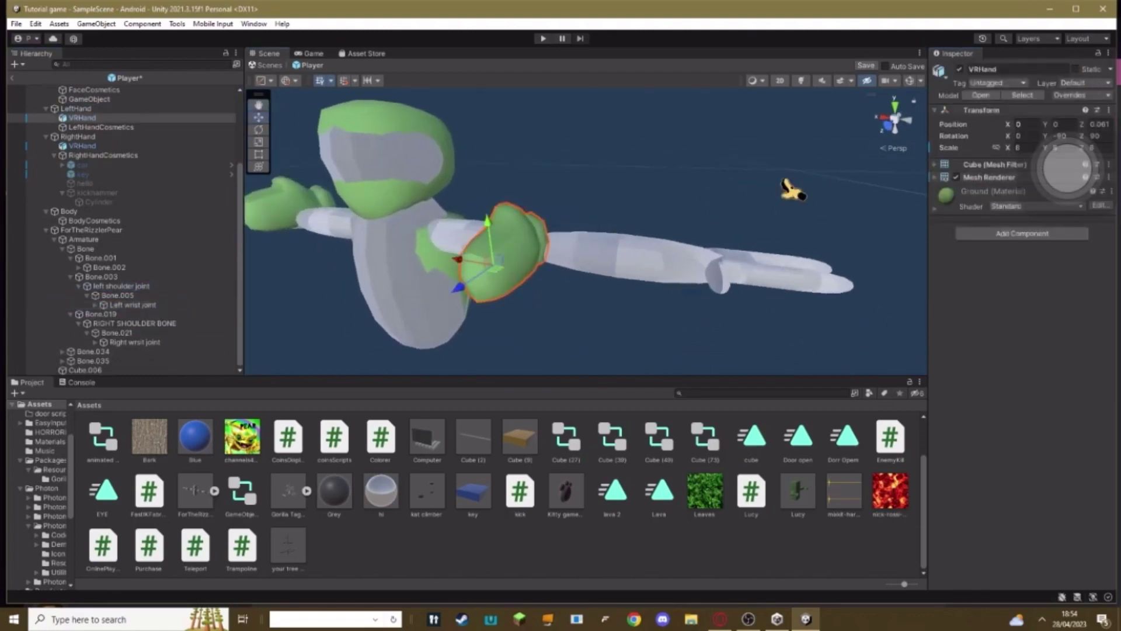
pyautogui.keyDown('alt'); pyautogui.moveTo(782, 179); pyautogui.dragTo(420, 213); pyautogui.keyUp('alt')
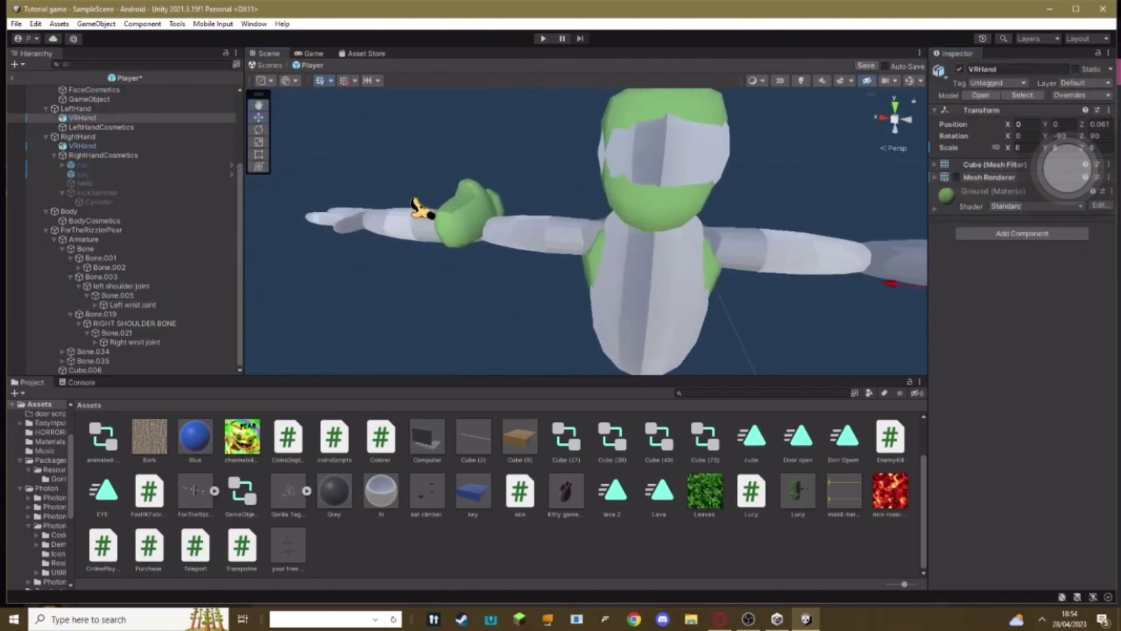
pyautogui.click(458, 224)
pyautogui.click(955, 177)
# Disable the Mesh Renderer on the VRHead and VRBody objects.
pyautogui.keyDown('alt'); pyautogui.moveTo(891, 188); pyautogui.dragTo(715, 172); pyautogui.keyUp('alt')
pyautogui.click(710, 123)
pyautogui.keyDown('alt'); pyautogui.moveTo(711, 123); pyautogui.dragTo(1049, 267); pyautogui.keyUp('alt')
pyautogui.click(955, 177)
pyautogui.moveTo(800, 231); pyautogui.dragTo(726, 238, button='right')
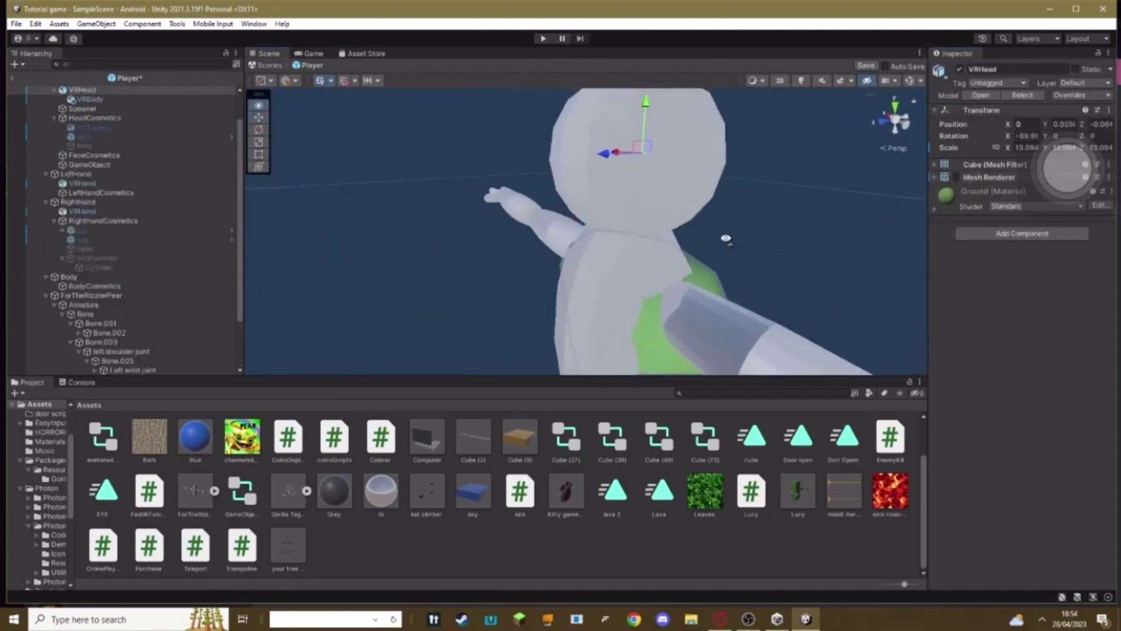
pyautogui.click(704, 274)
pyautogui.scroll(-3, 703, 274)
pyautogui.click(956, 177)
# Browse the project's saved favorite asset searches.
pyautogui.scroll(2, 292, 496)
pyautogui.scroll(2, 58, 497)
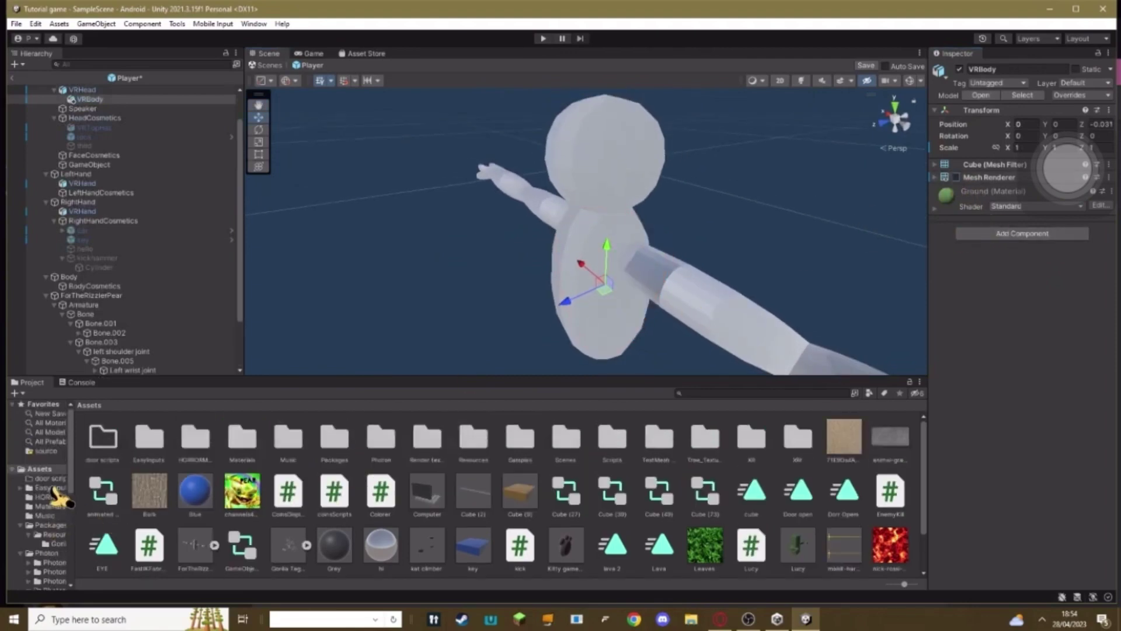
pyautogui.click(54, 432)
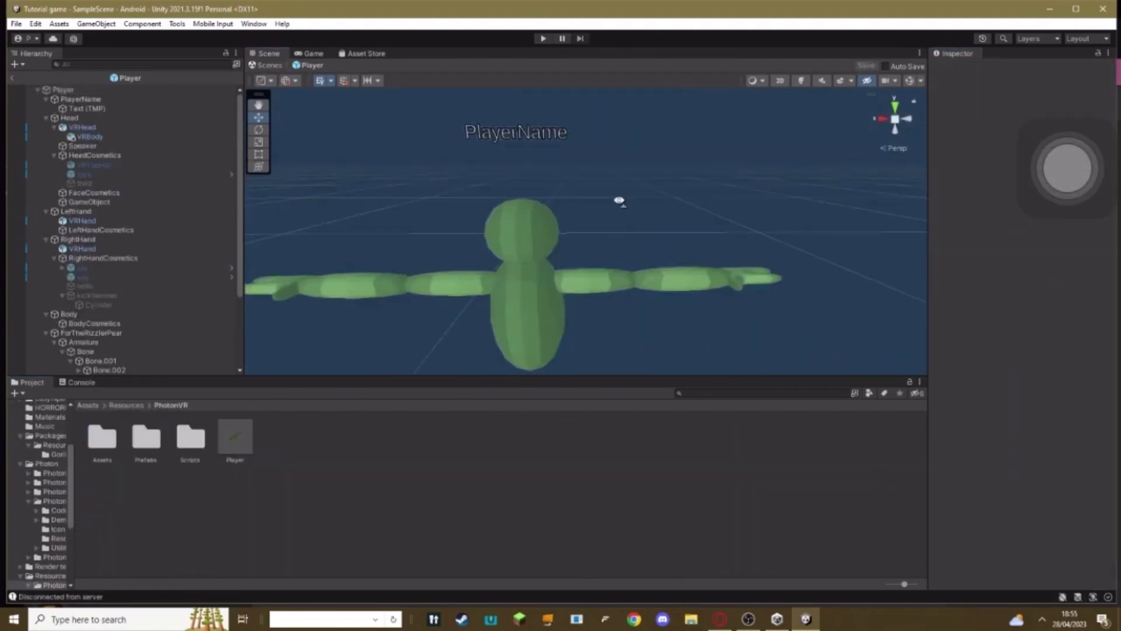
# Test-move Bone.001 to check which part of the ForTheRizzlerPear model it controls, and undo the move.
pyautogui.keyDown('alt'); pyautogui.moveTo(618, 200); pyautogui.dragTo(649, 178); pyautogui.keyUp('alt')
pyautogui.moveTo(649, 178); pyautogui.dragTo(605, 165, button='right')
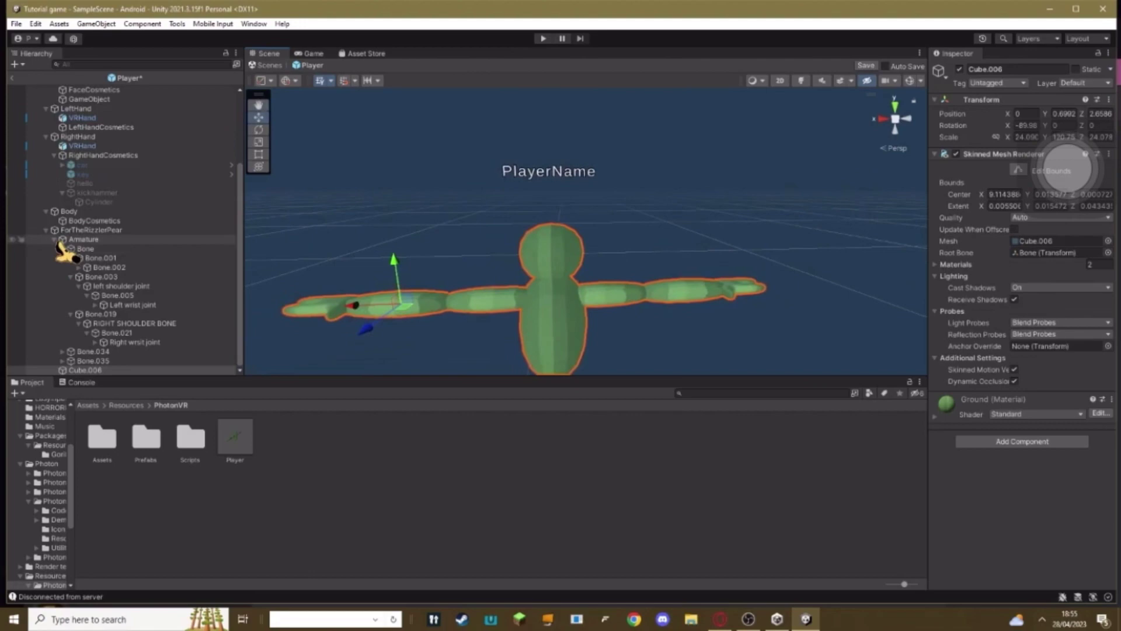
pyautogui.click(70, 230)
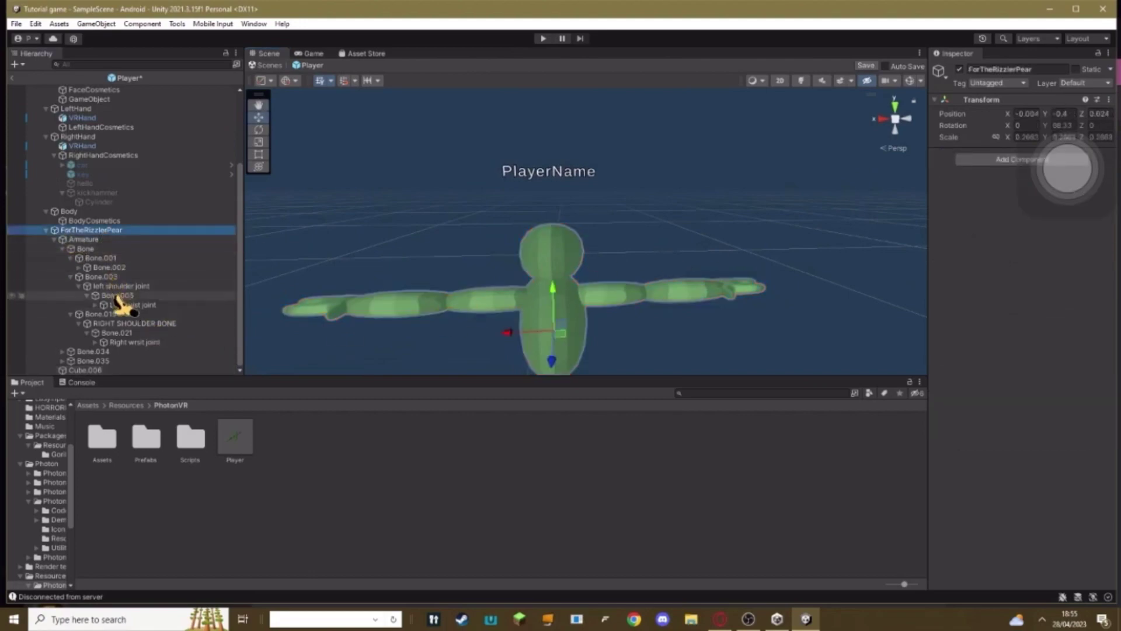
pyautogui.click(114, 248)
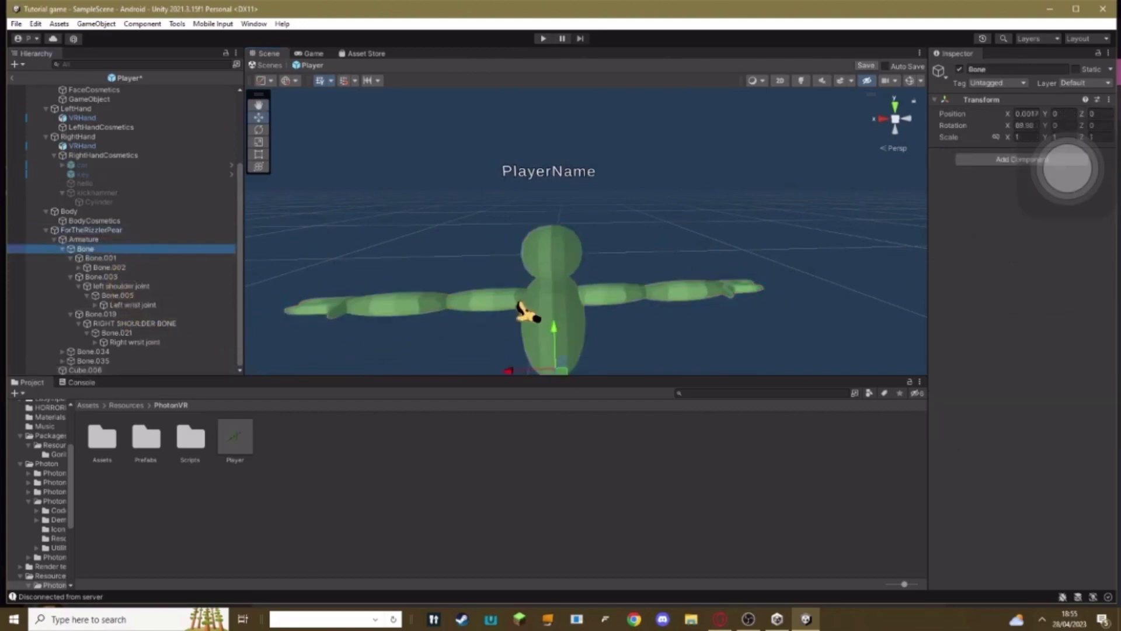
pyautogui.click(134, 257)
pyautogui.moveTo(608, 214); pyautogui.dragTo(583, 231, button='right')
pyautogui.moveTo(582, 229); pyautogui.dragTo(604, 170)
pyautogui.hotkey('ctrl', 'z')
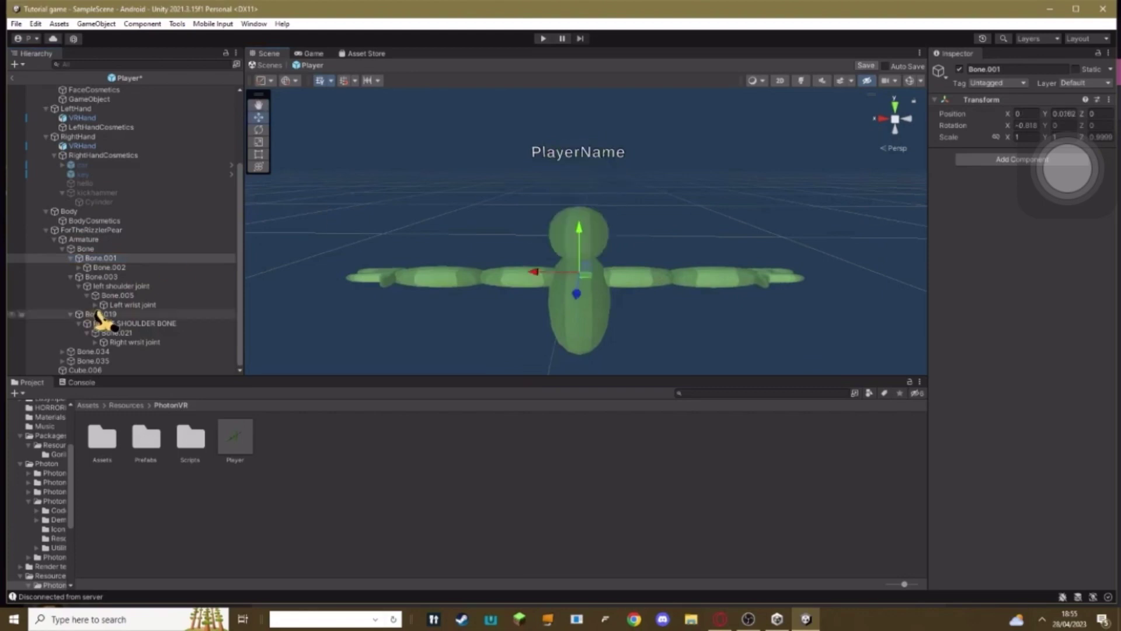
# Parent Bone.001 to VRHead and the ForTheRizzlerPear model to VRBody.
pyautogui.scroll(4, 98, 318)
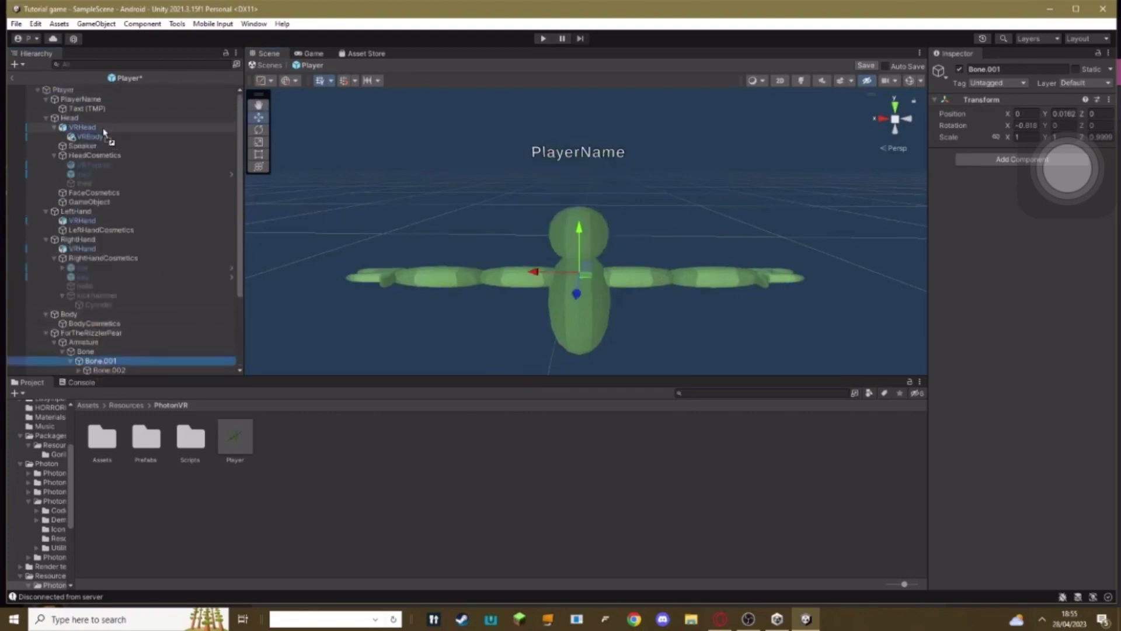
pyautogui.moveTo(105, 132); pyautogui.dragTo(107, 133)
pyautogui.scroll(-4, 181, 234)
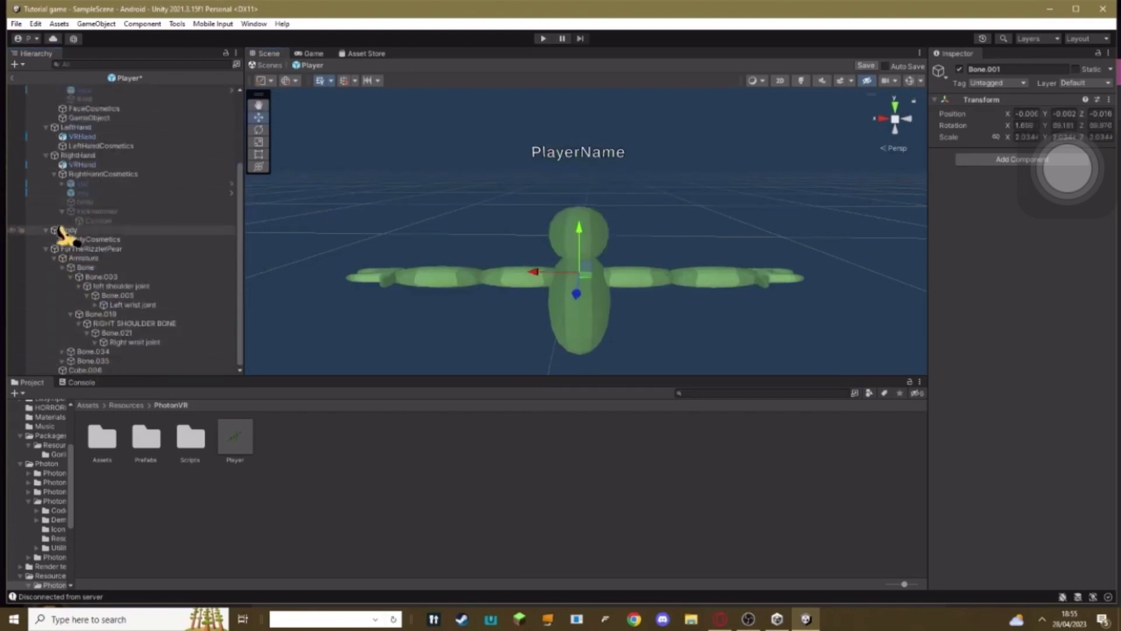
pyautogui.click(93, 248)
pyautogui.moveTo(128, 242); pyautogui.dragTo(91, 233)
pyautogui.moveTo(90, 121); pyautogui.dragTo(89, 119)
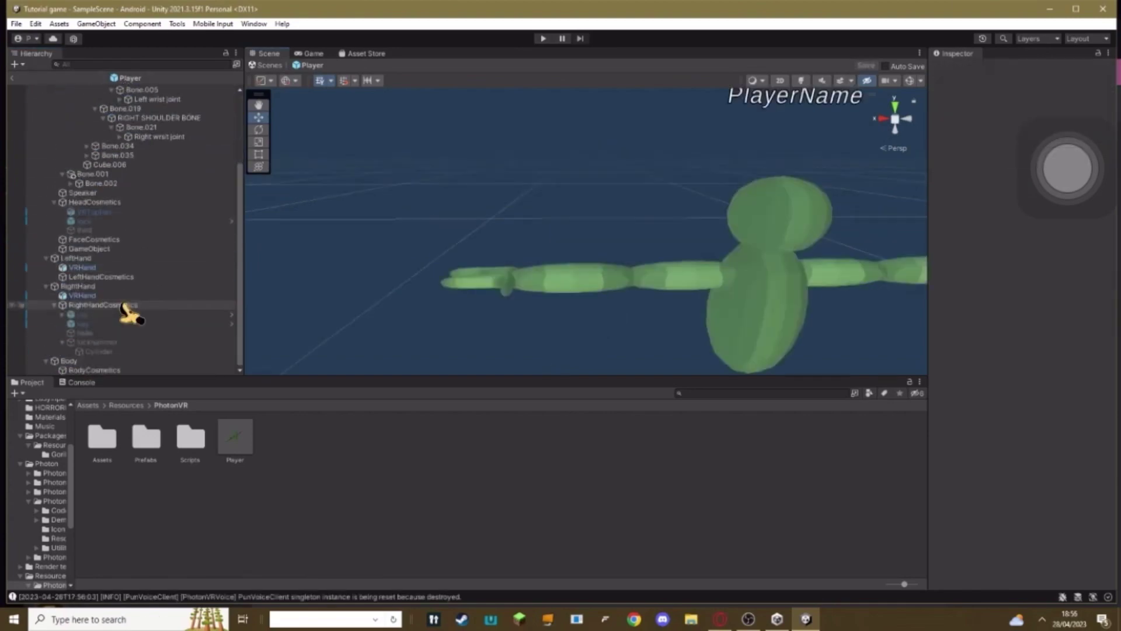
# Enable the Mesh Renderer on both VRHand objects as a reference for the hand orientation.
pyautogui.click(114, 296)
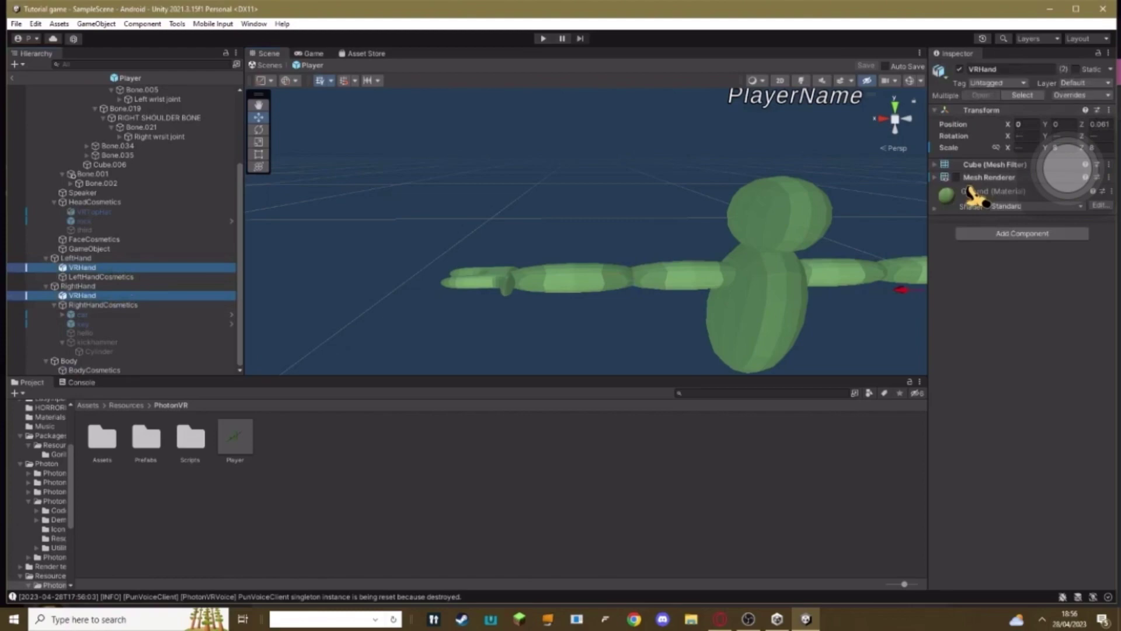
pyautogui.moveTo(577, 261); pyautogui.dragTo(427, 139, button='right')
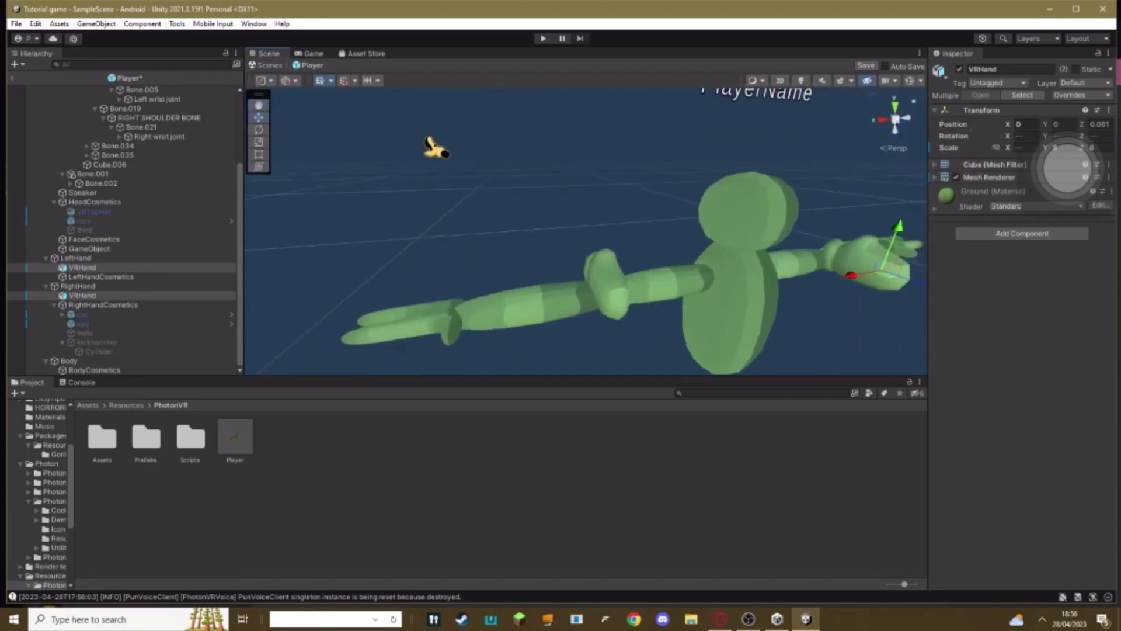
pyautogui.moveTo(587, 266); pyautogui.dragTo(616, 260, button='middle')
# Rotate the Right wrsit joint about two axes so the model's hand bends at the wrist.
pyautogui.click(102, 137)
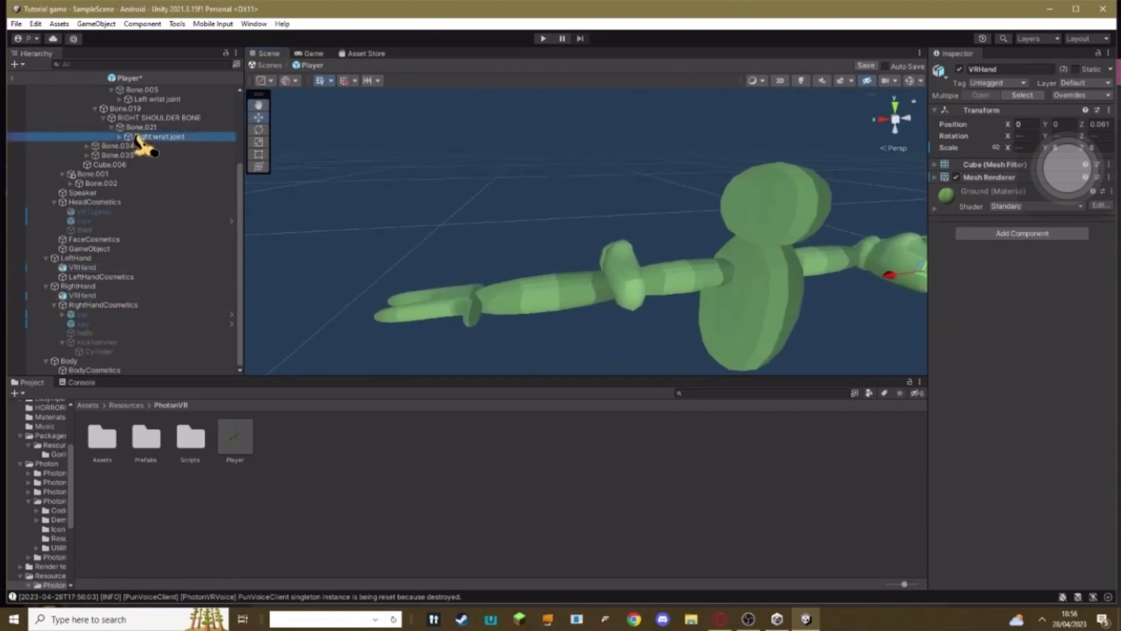
pyautogui.moveTo(497, 331); pyautogui.dragTo(581, 301)
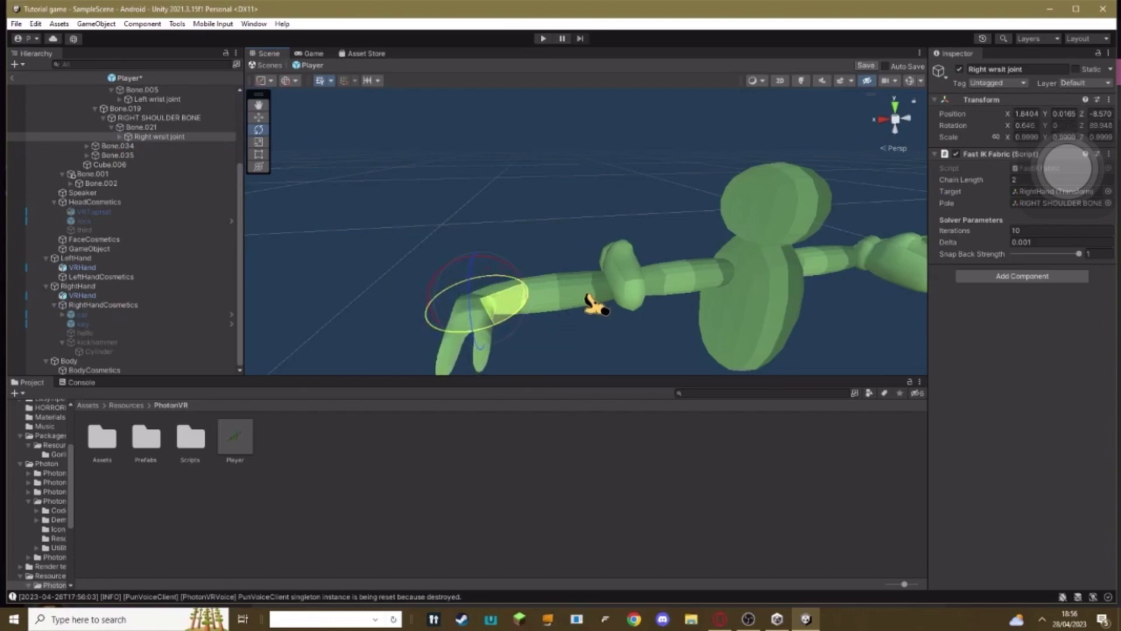
pyautogui.moveTo(511, 270); pyautogui.dragTo(575, 298)
pyautogui.scroll(-3, 600, 295)
pyautogui.click(403, 271)
pyautogui.scroll(3, 184, 216)
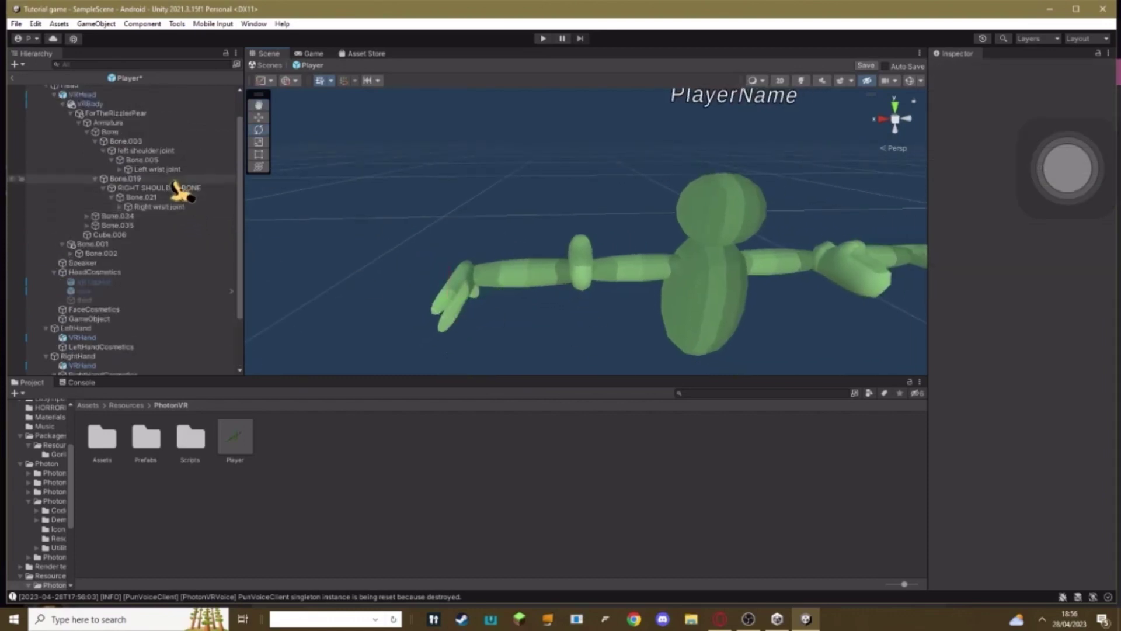
# Try rotating the Left wrist joint, undo the latest changes and clear the selection.
pyautogui.click(175, 169)
pyautogui.scroll(-2, 775, 313)
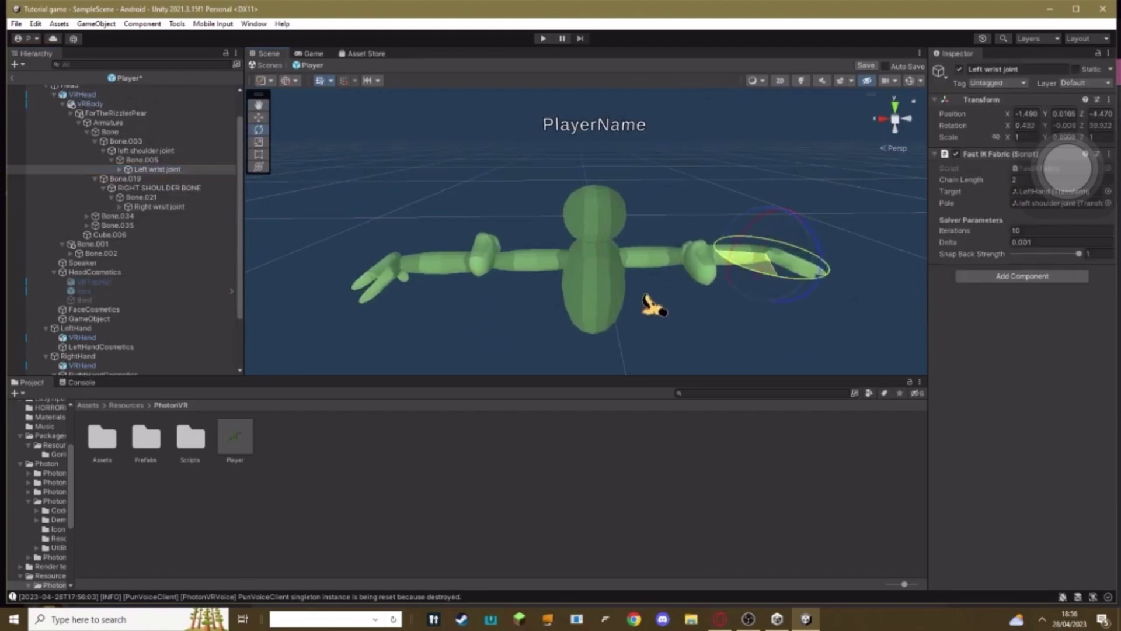
pyautogui.hotkey('ctrl', 'z')
pyautogui.hotkey('ctrl', 'z')
pyautogui.hotkey('ctrl', 'z')
pyautogui.click(856, 190)
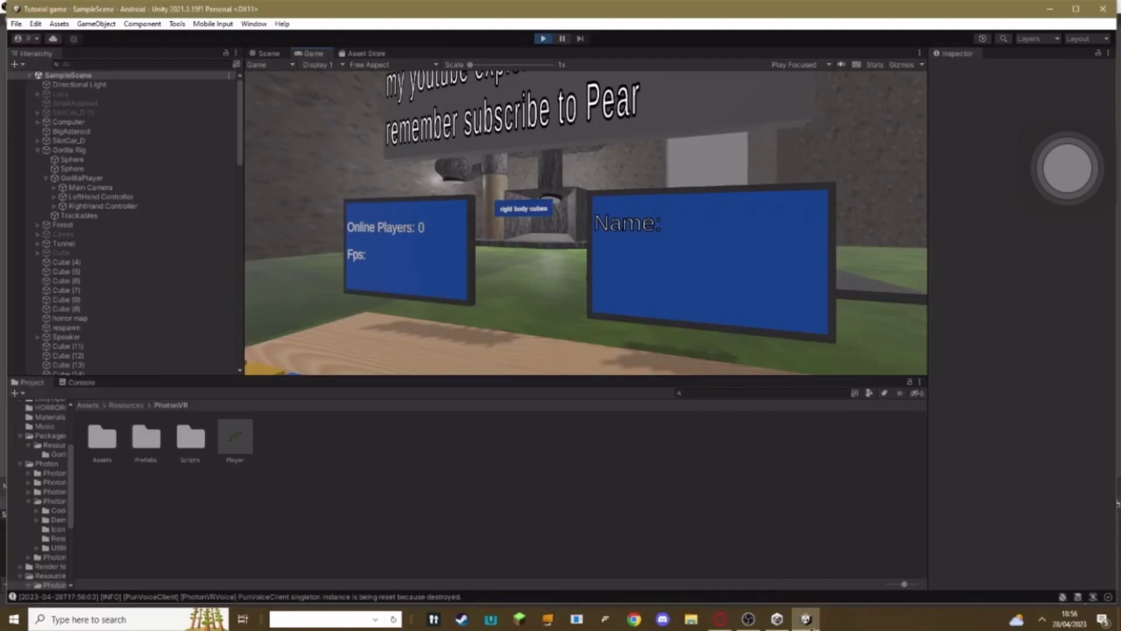
# Test the right arm's IK in the running scene by moving RightHand Controller to about X 0.528, Z 0.114.
pyautogui.click(270, 53)
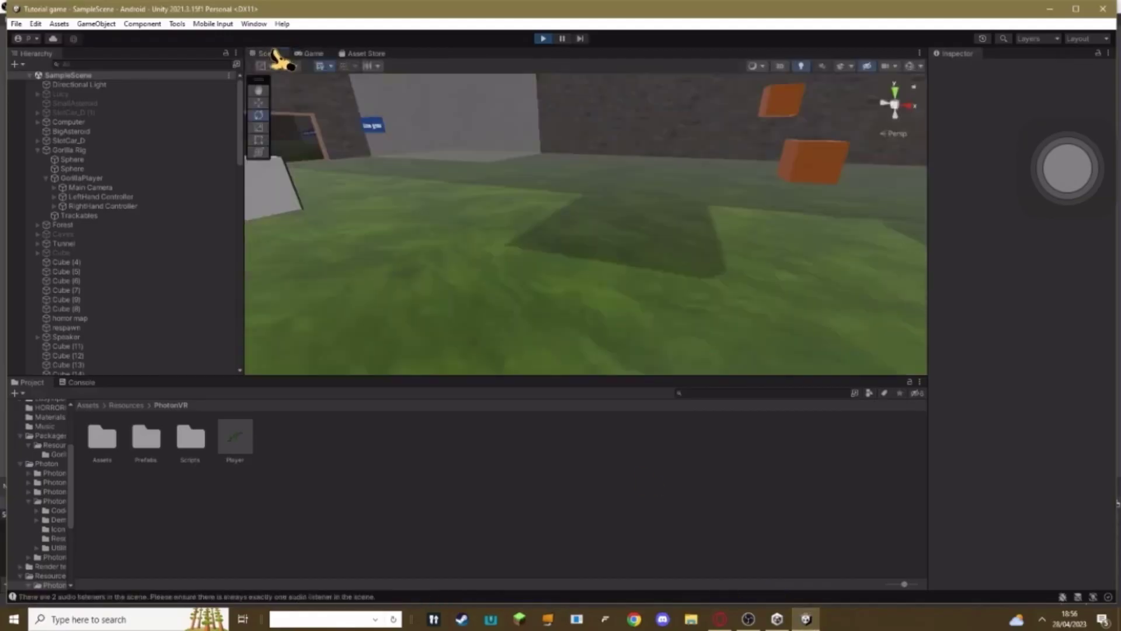
pyautogui.doubleClick(108, 206)
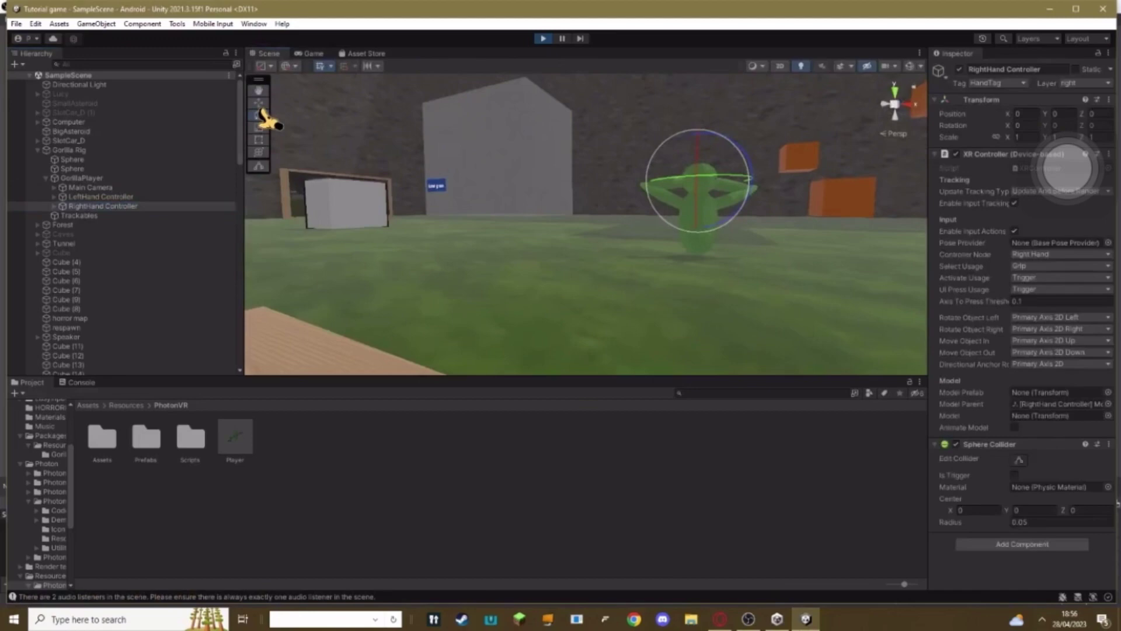
pyautogui.press('f')
pyautogui.moveTo(613, 251); pyautogui.dragTo(621, 218, button='right')
pyautogui.press('w')
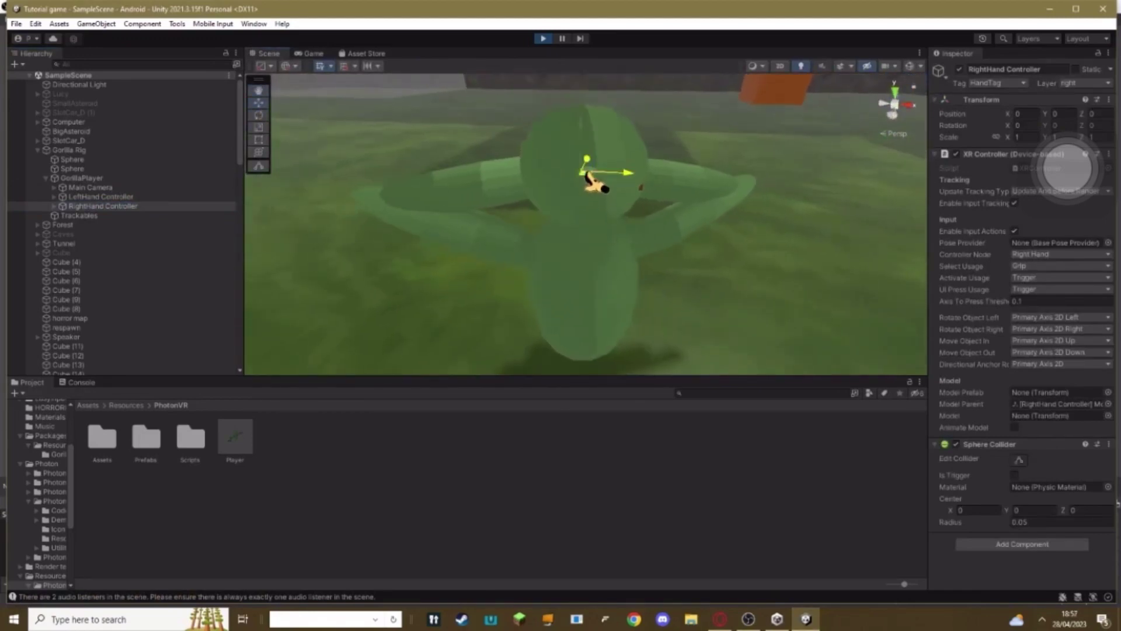
pyautogui.moveTo(586, 173); pyautogui.dragTo(304, 213)
pyautogui.press('a')
pyautogui.moveTo(447, 251); pyautogui.dragTo(737, 251, button='right')
pyautogui.press('s')
pyautogui.press('f')
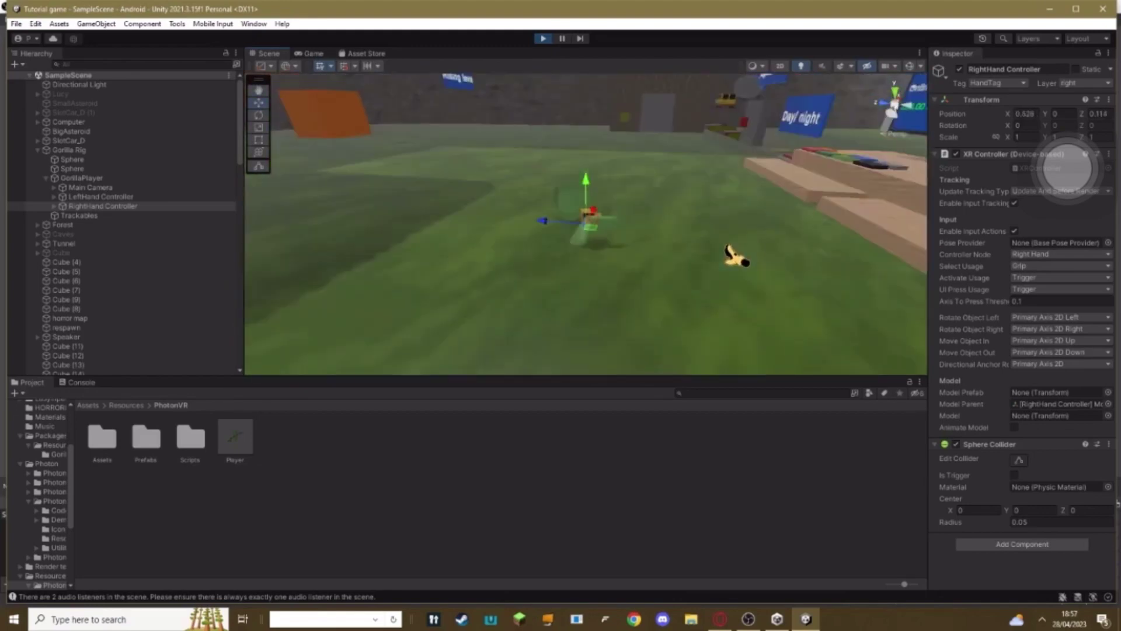
# Test the right arm's IK bend in the running scene by lowering RightHand Controller to about Y -0.687.
pyautogui.scroll(5, 737, 255)
pyautogui.scroll(-2, 546, 237)
pyautogui.moveTo(589, 190); pyautogui.dragTo(273, 164)
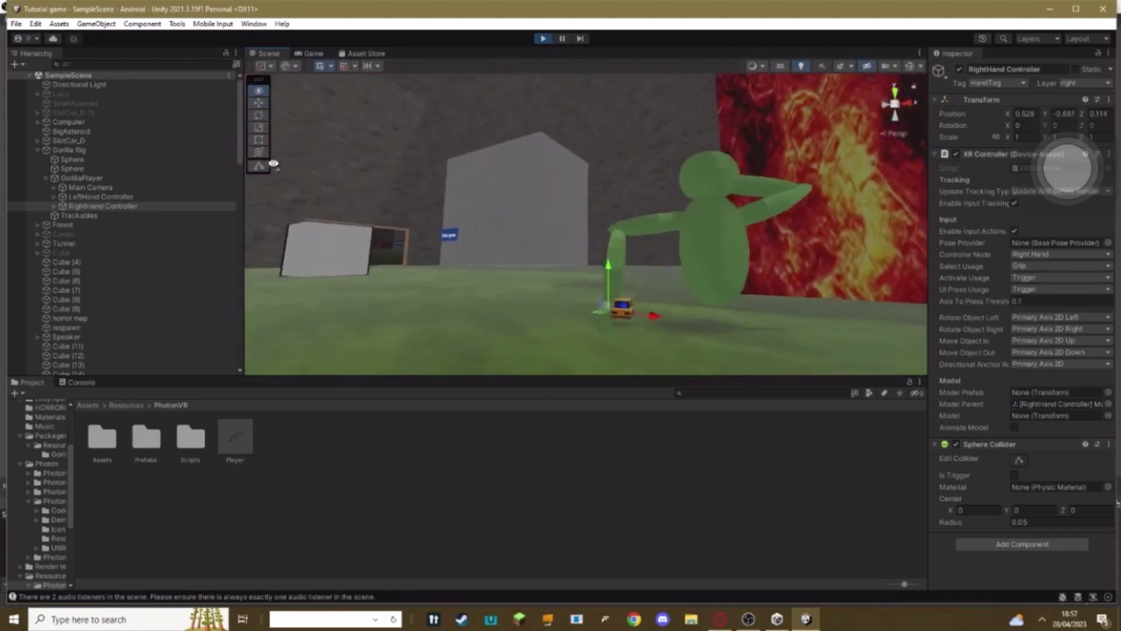
pyautogui.press('w')
pyautogui.moveTo(273, 164); pyautogui.dragTo(275, 192, button='right')
pyautogui.press('s')
# Test the left arm's IK in the running scene by moving LeftHand Controller to about X -0.409, Z 0.592.
pyautogui.click(161, 188)
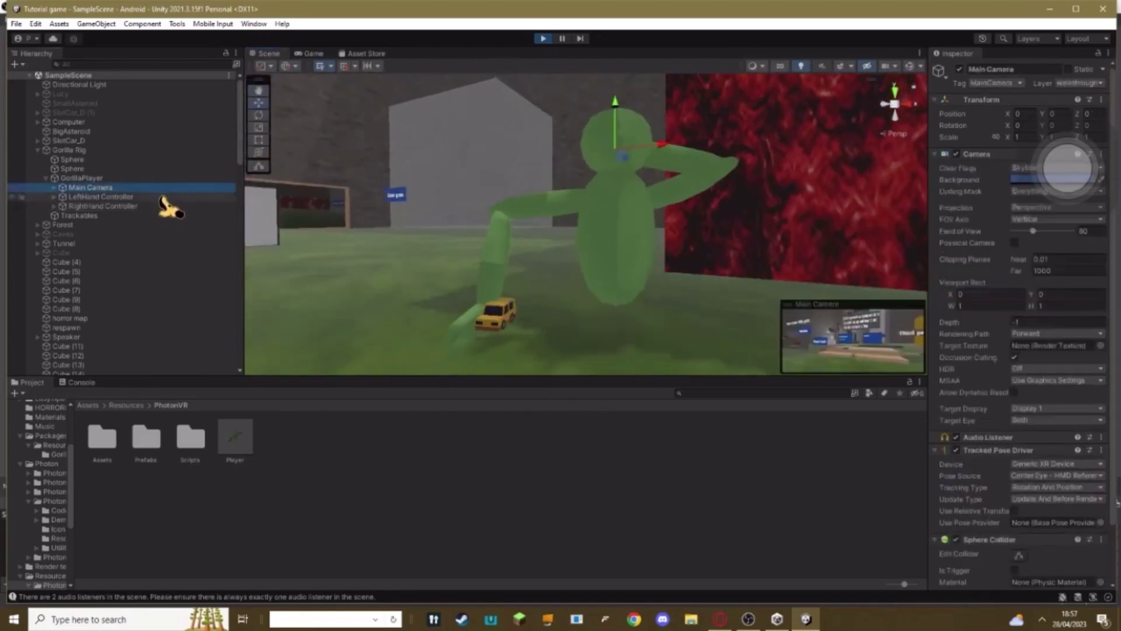
pyautogui.click(159, 198)
pyautogui.press('w')
pyautogui.moveTo(484, 222); pyautogui.dragTo(512, 260, button='right')
pyautogui.press('s')
pyautogui.press('w')
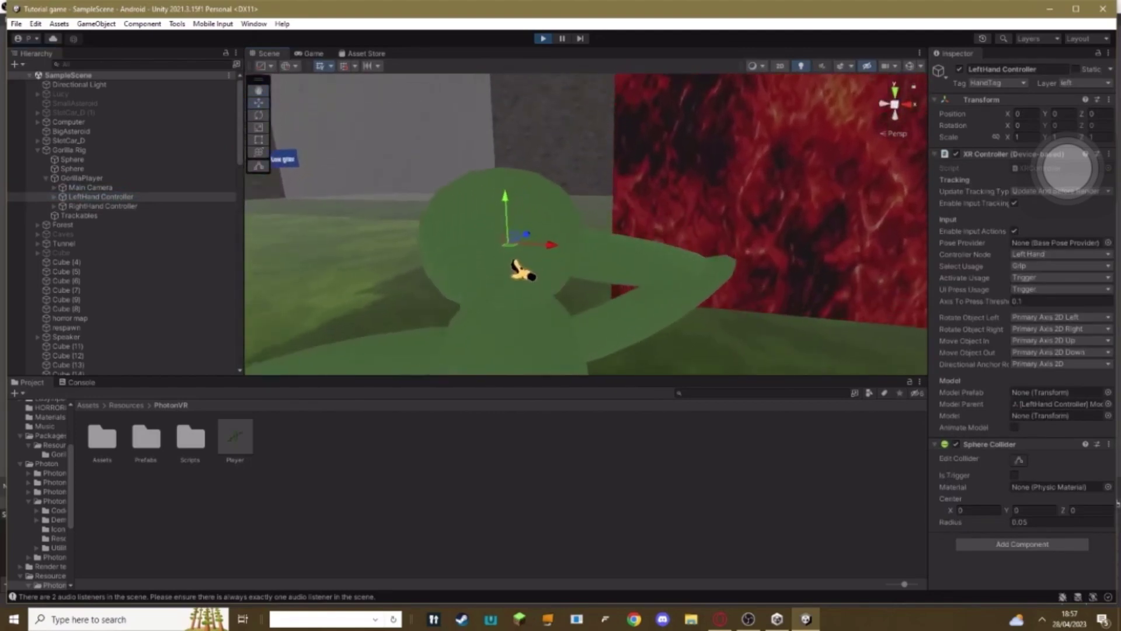
pyautogui.keyDown('alt'); pyautogui.moveTo(786, 263); pyautogui.dragTo(648, 328); pyautogui.keyUp('alt')
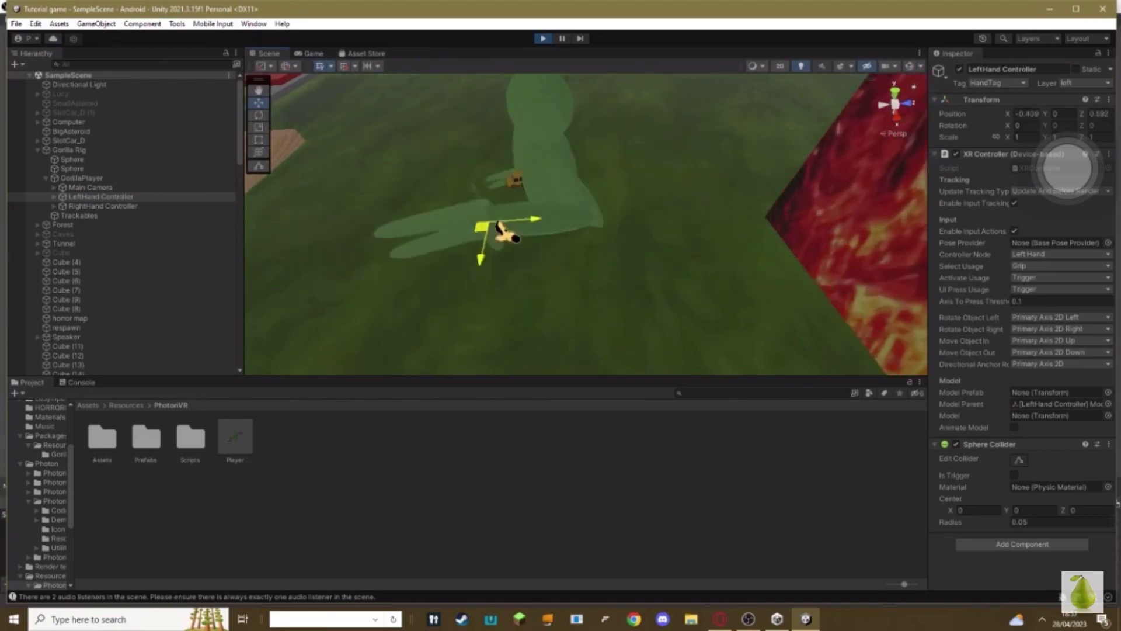
pyautogui.moveTo(497, 223); pyautogui.dragTo(220, 202)
# Clear the controller selection and select the GorillaPlayer object inside Gorilla Rig.
pyautogui.click(303, 199)
pyautogui.moveTo(303, 199); pyautogui.dragTo(299, 165, button='right')
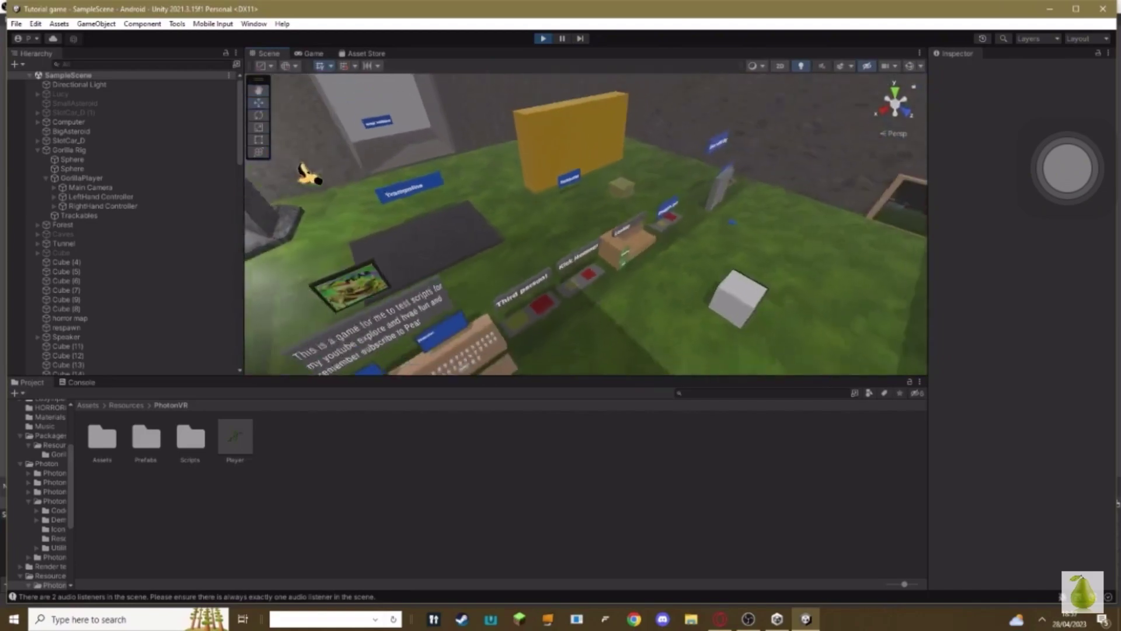
pyautogui.click(71, 179)
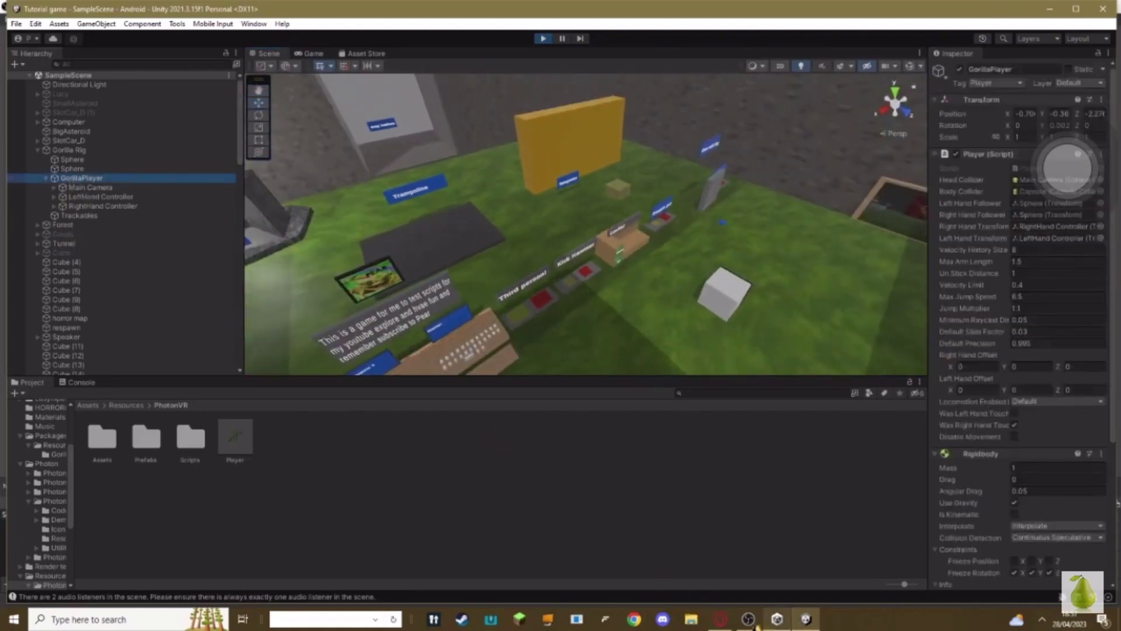